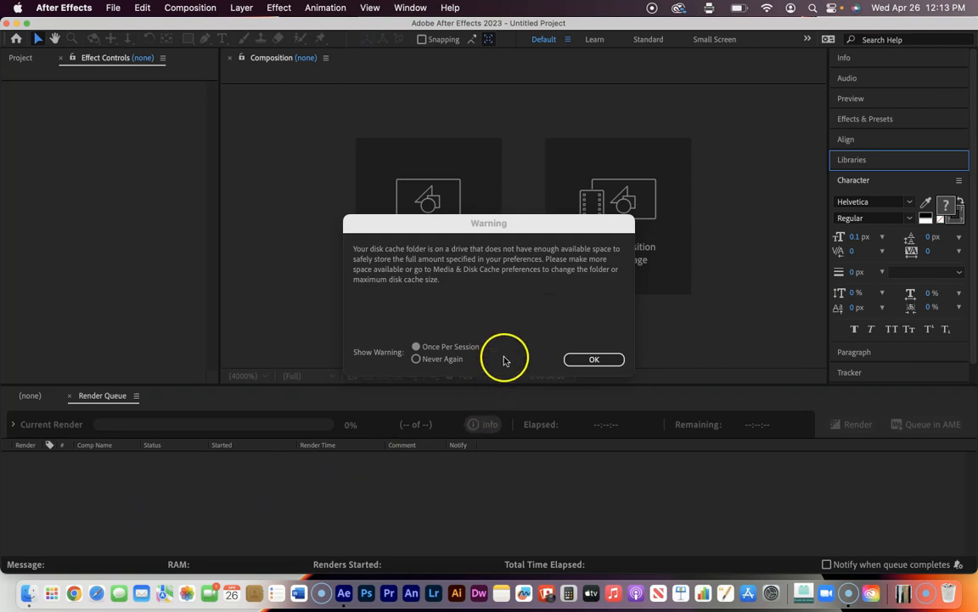
Start a new project and set up a new composition with the HD 1920x1080 29.97 fps preset
{"action": "left_click", "coordinate": [594, 361]}
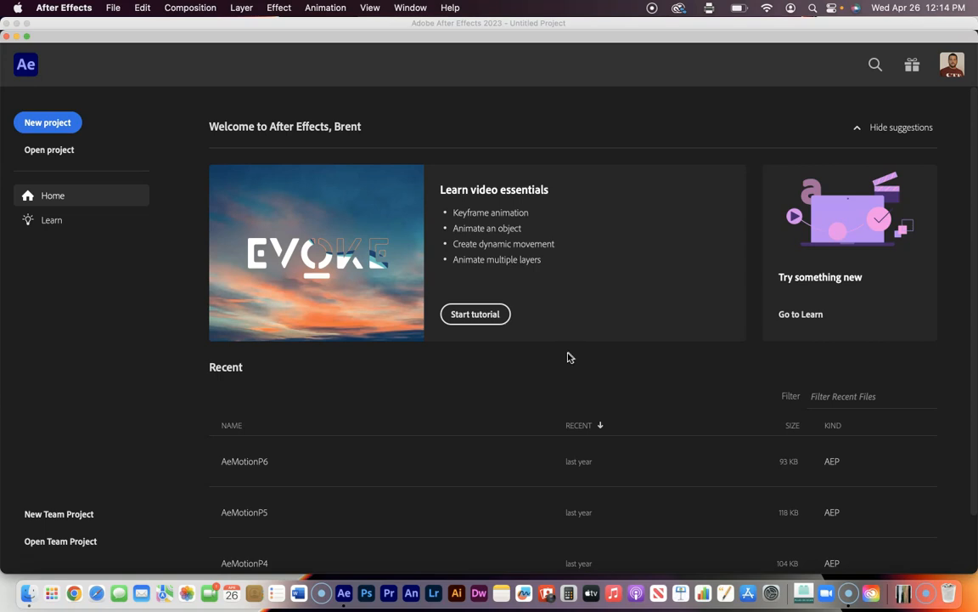
{"action": "left_click", "coordinate": [56, 124]}
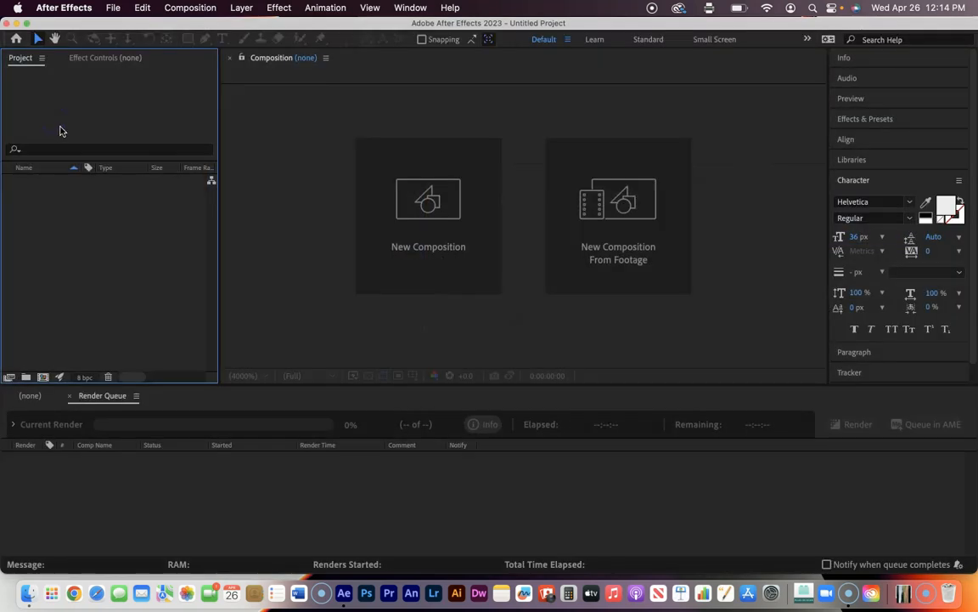
{"action": "left_click", "coordinate": [428, 202]}
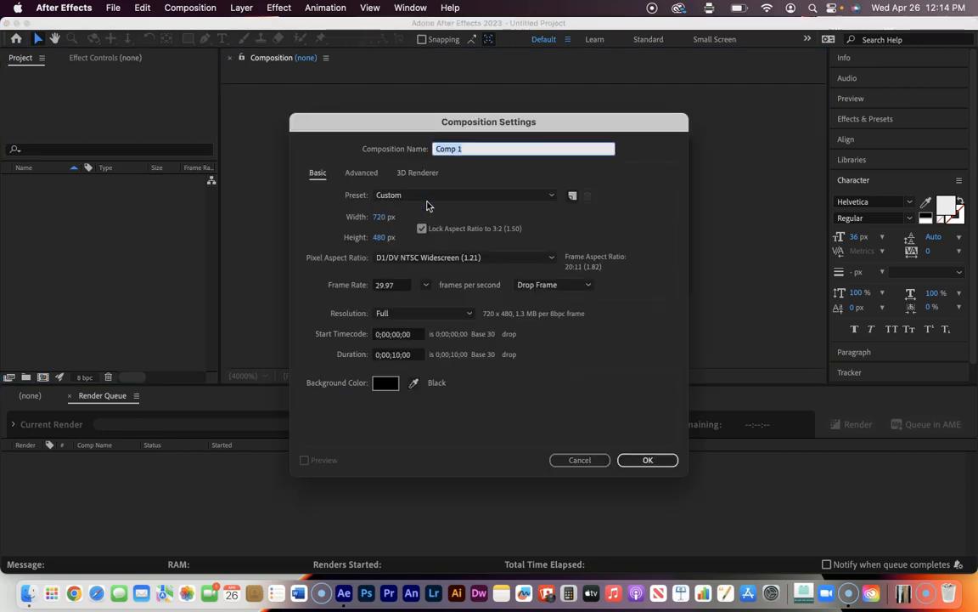
{"action": "left_click", "coordinate": [478, 203]}
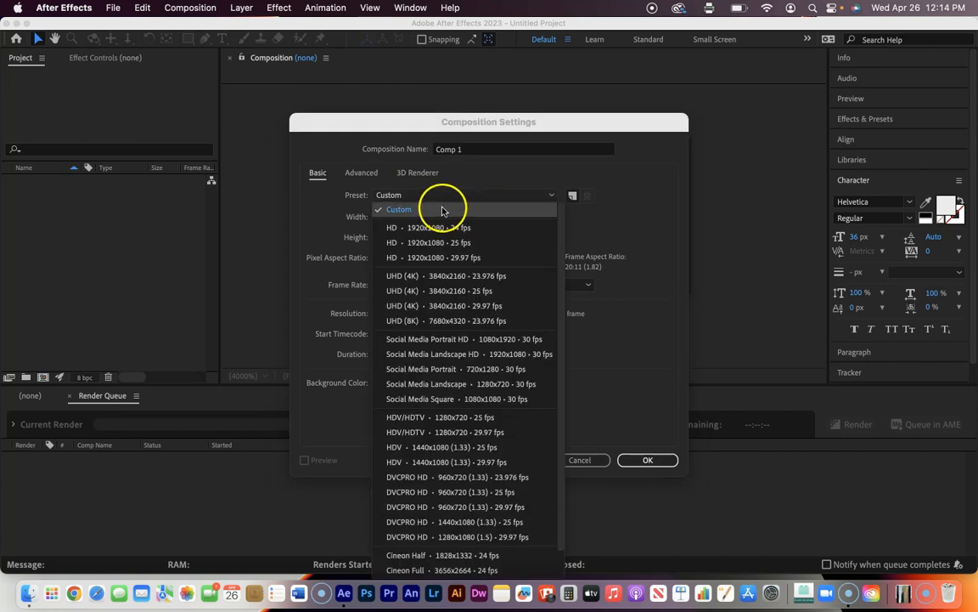
{"action": "left_click", "coordinate": [443, 256]}
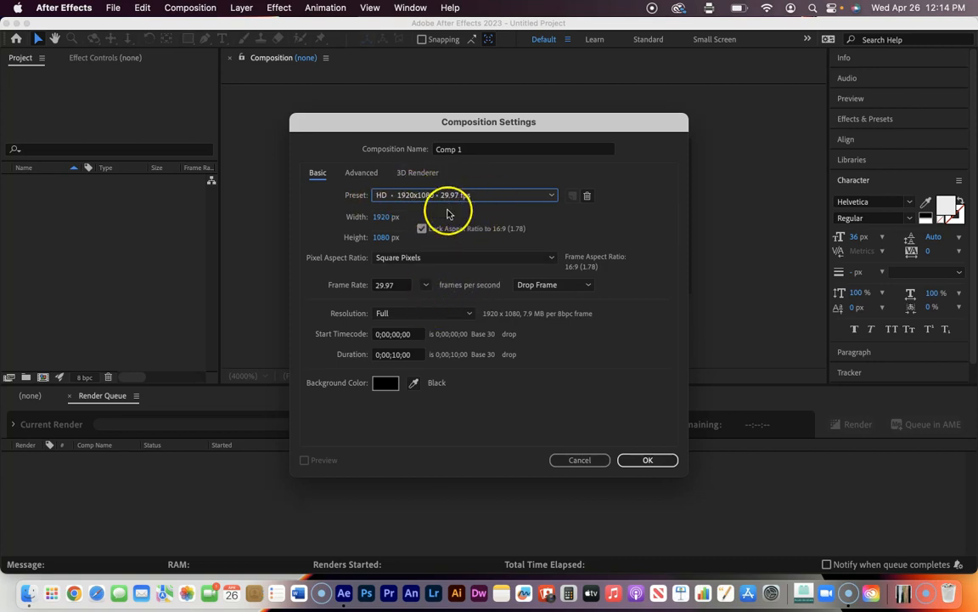
Name the composition StarWarstText, set its duration to 0;00;30;00, and create it
{"action": "left_click", "coordinate": [460, 149]}
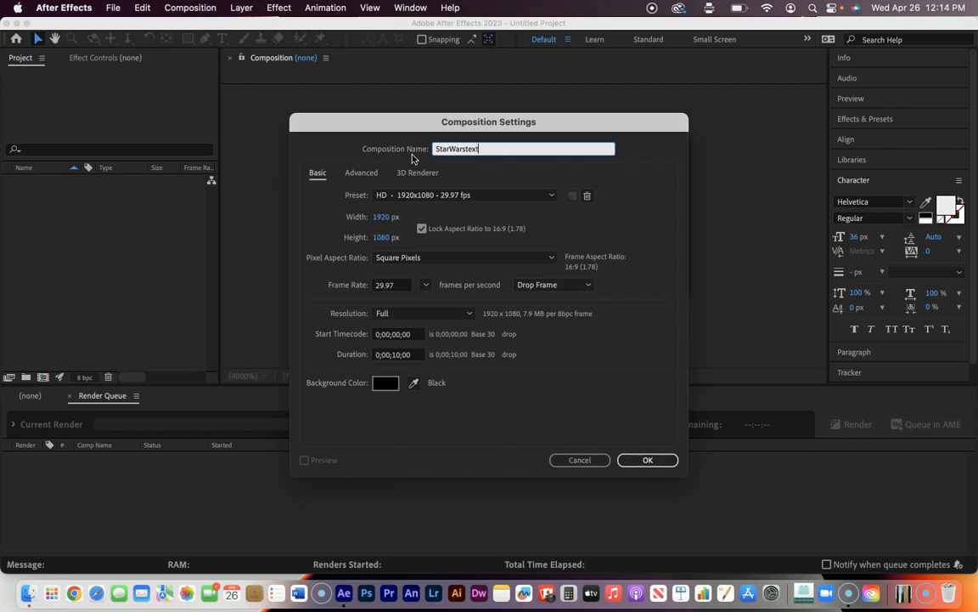
{"action": "left_click", "coordinate": [470, 148]}
{"action": "type", "text": "T"}
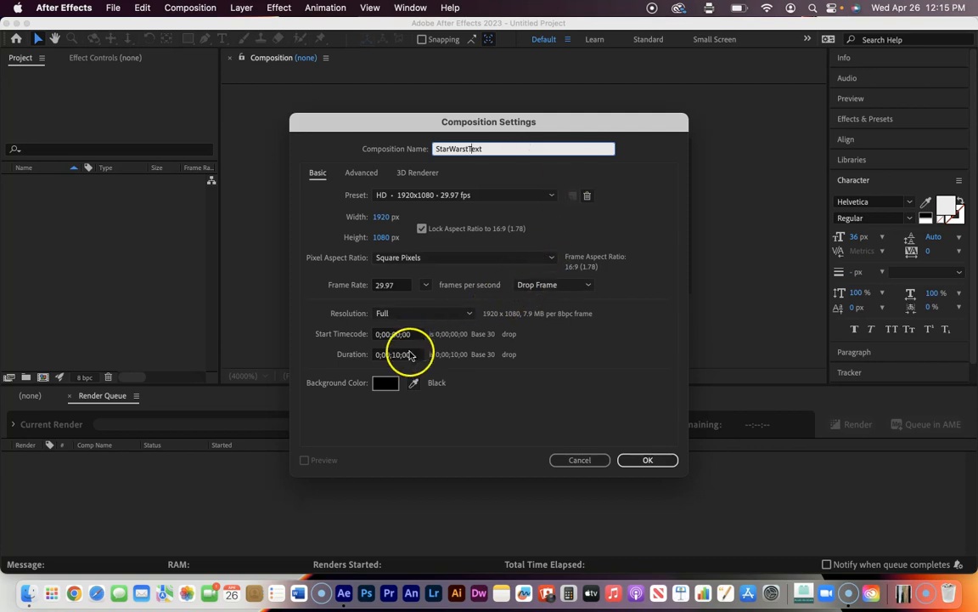
{"action": "left_click", "coordinate": [396, 356]}
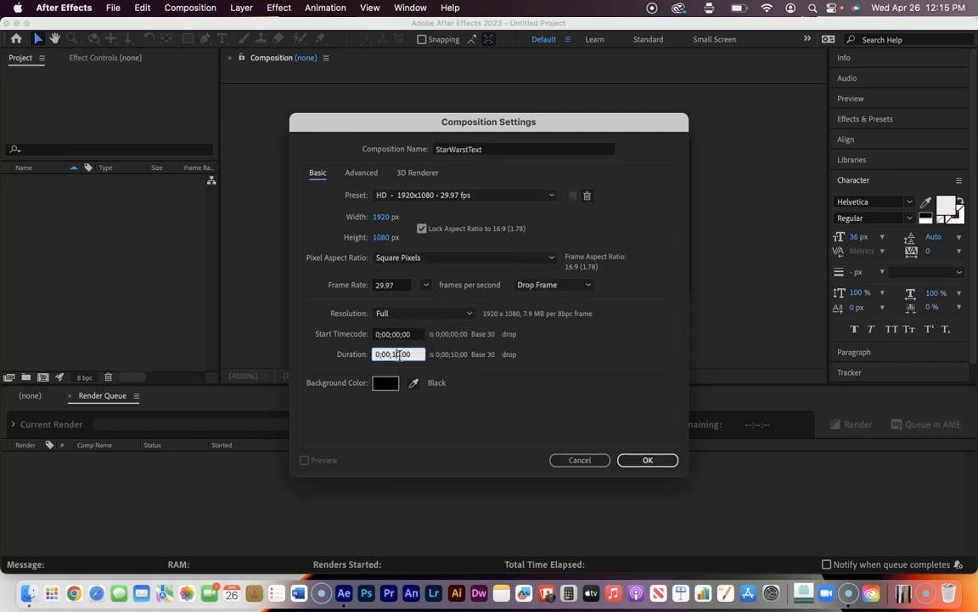
{"action": "left_click", "coordinate": [476, 335]}
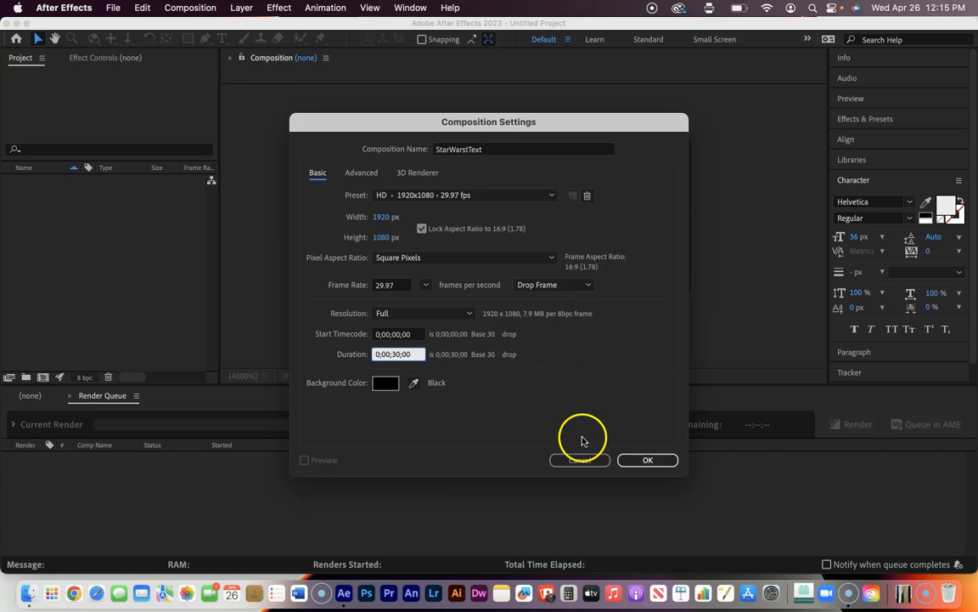
{"action": "left_click", "coordinate": [647, 463]}
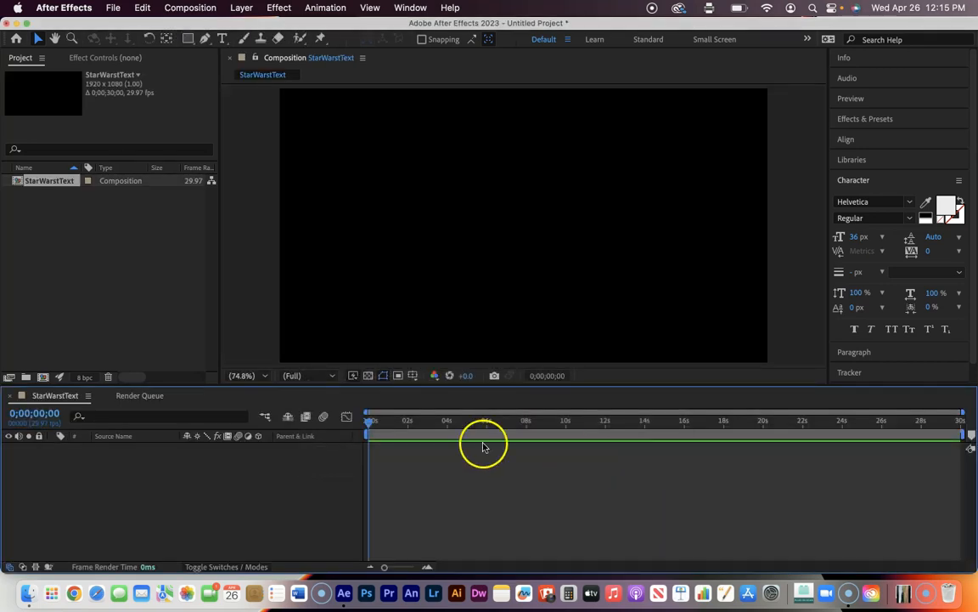
{"action": "left_click", "coordinate": [246, 376]}
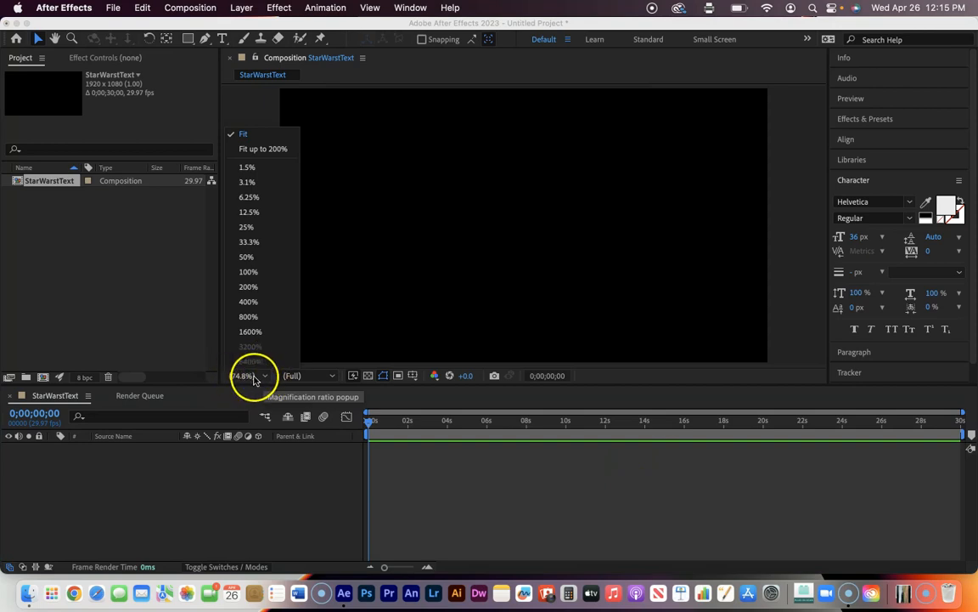
{"action": "left_click", "coordinate": [250, 142]}
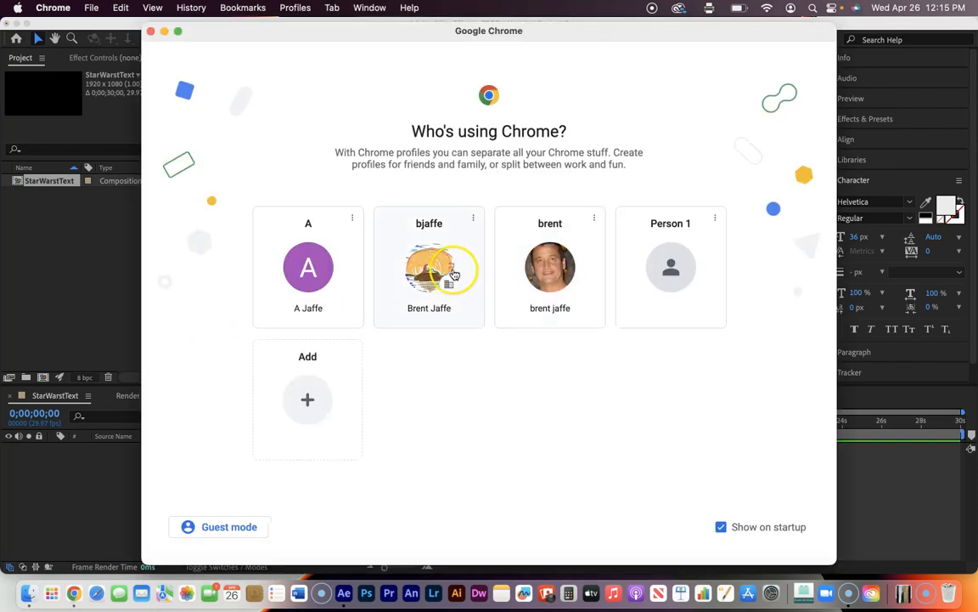
In Chrome, choose the teacher's profile and open the Lorem Ipsum Generator from the class website's links, in full screen
{"action": "left_click", "coordinate": [427, 269]}
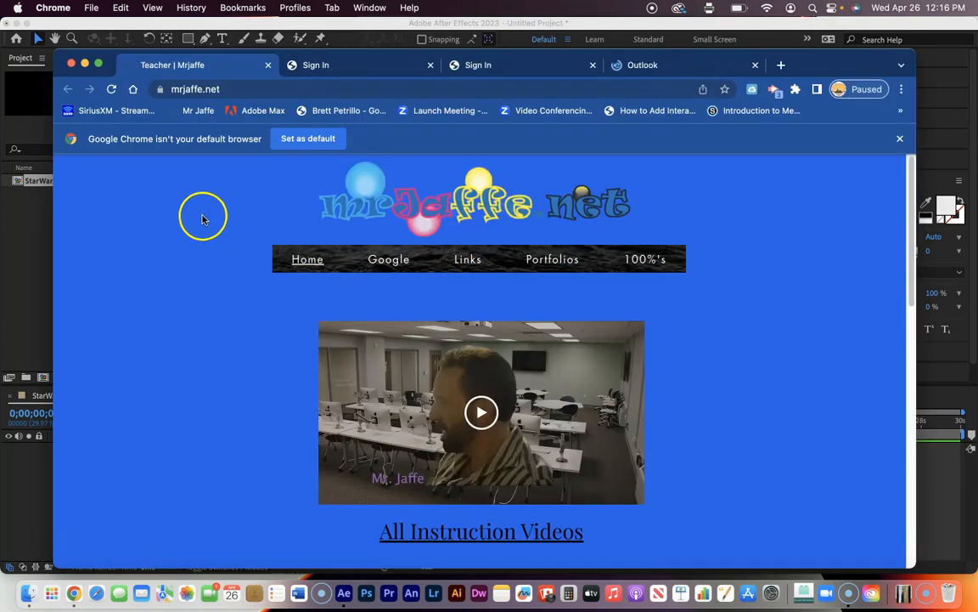
{"action": "mouse_move", "coordinate": [457, 260]}
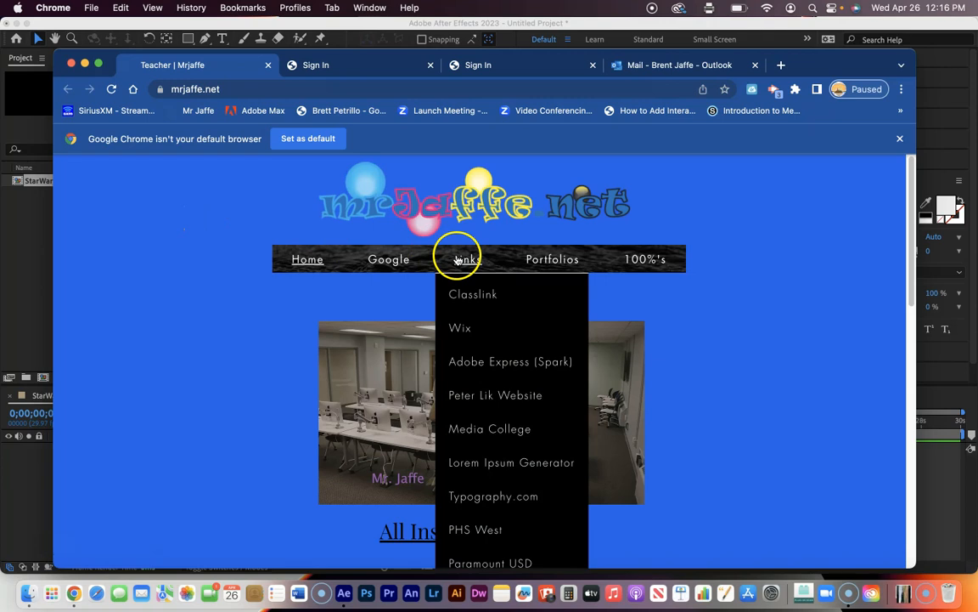
{"action": "left_click", "coordinate": [499, 464]}
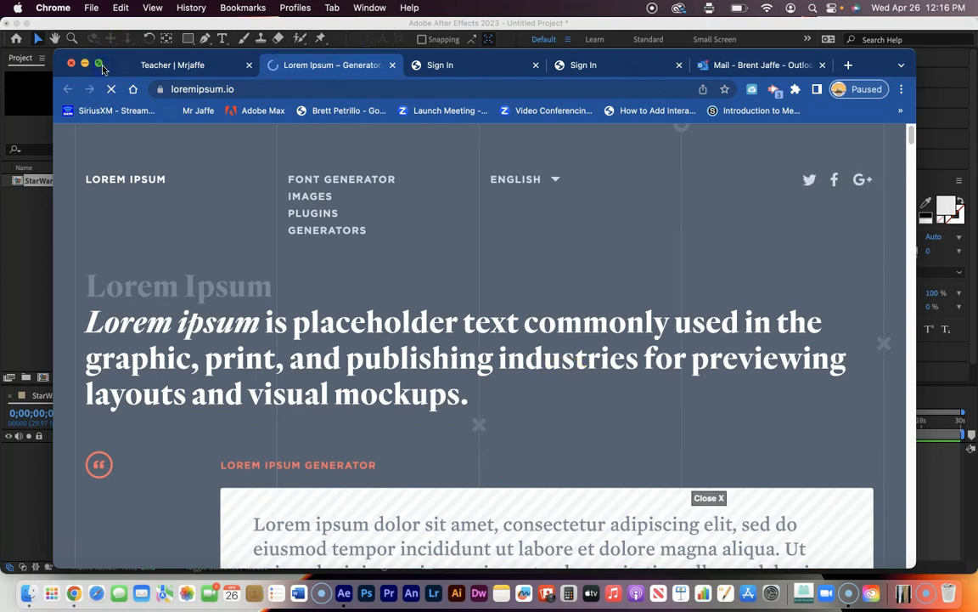
{"action": "left_click", "coordinate": [100, 66]}
Copy the whole placeholder paragraph from the Lorem Ipsum generator
{"action": "scroll", "coordinate": [576, 418], "scroll_direction": "down", "scroll_amount": 5}
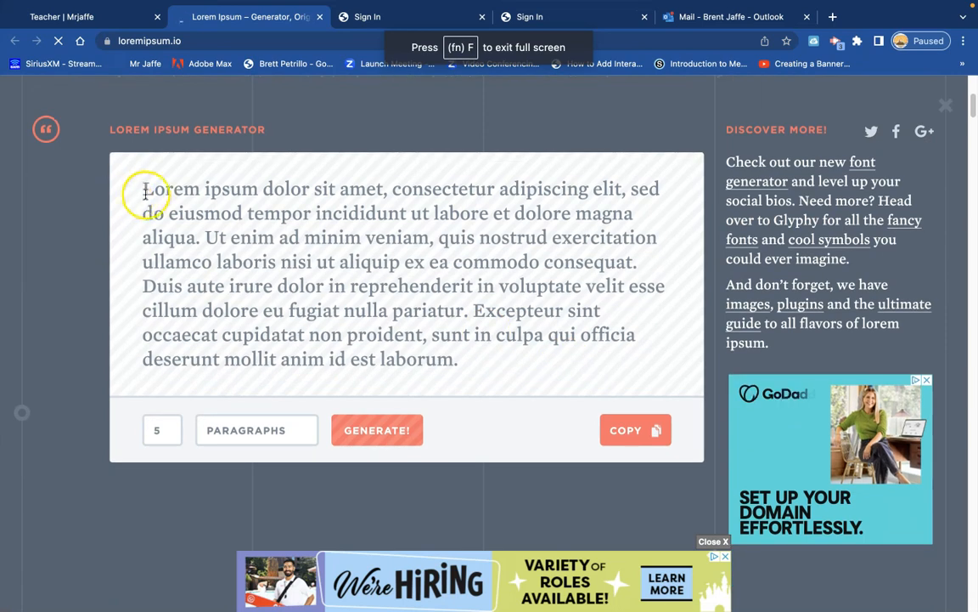
{"action": "left_click_drag", "start_coordinate": [142, 192], "coordinate": [501, 371]}
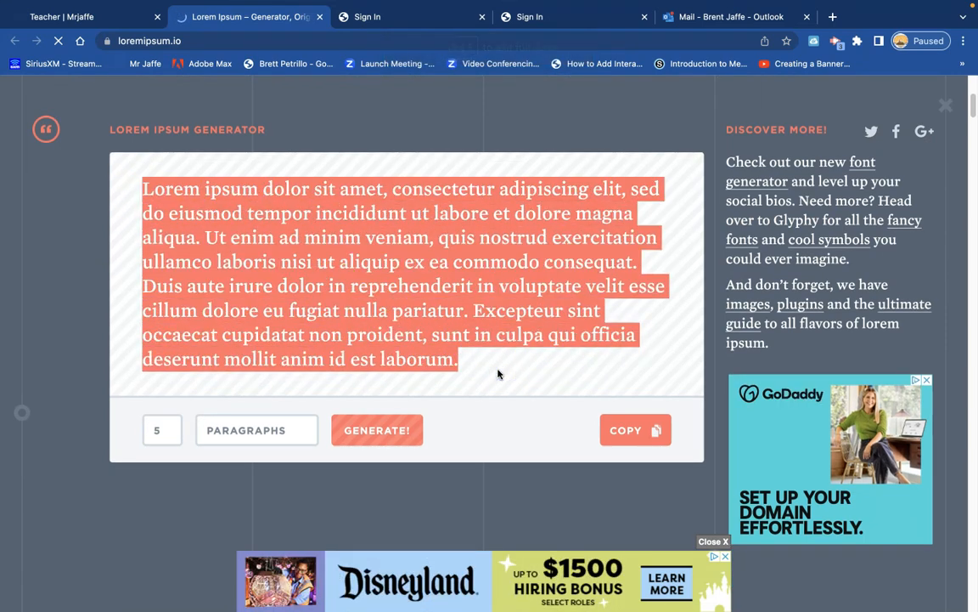
{"action": "right_click", "coordinate": [400, 231]}
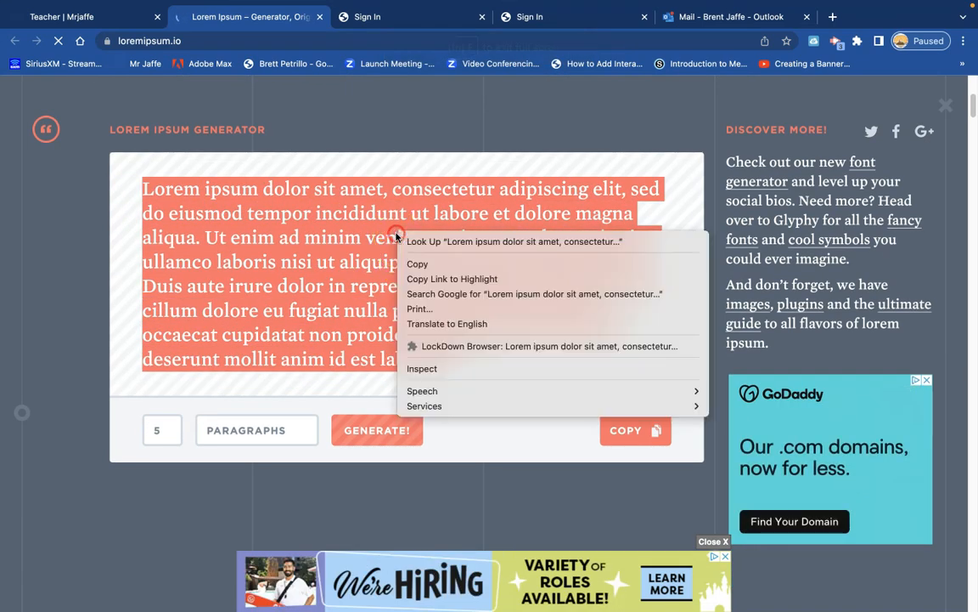
{"action": "left_click", "coordinate": [430, 265]}
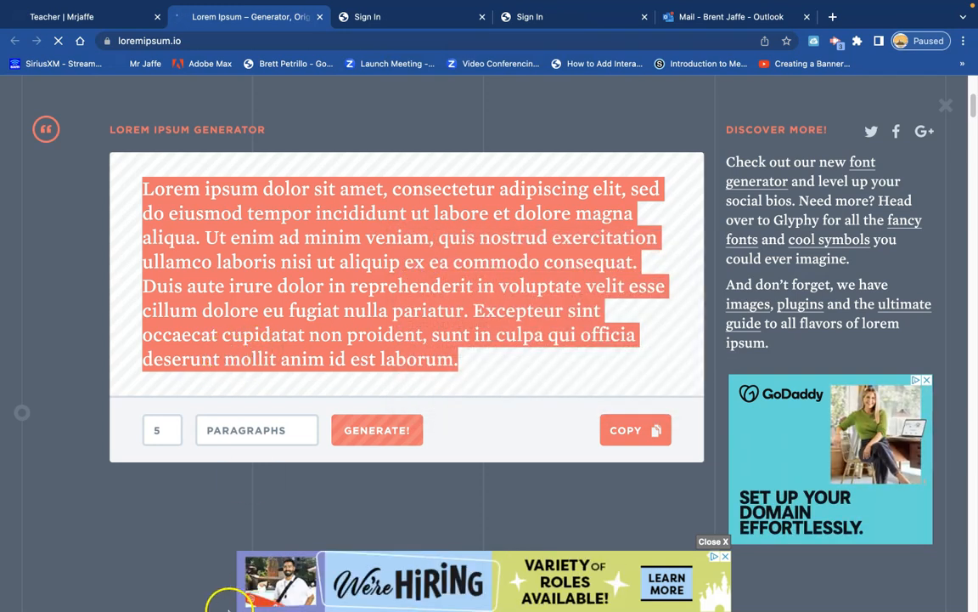
Switch to After Effects and draw a paragraph text box in the middle of the composition, nearly the full frame height
{"action": "mouse_move", "coordinate": [231, 599]}
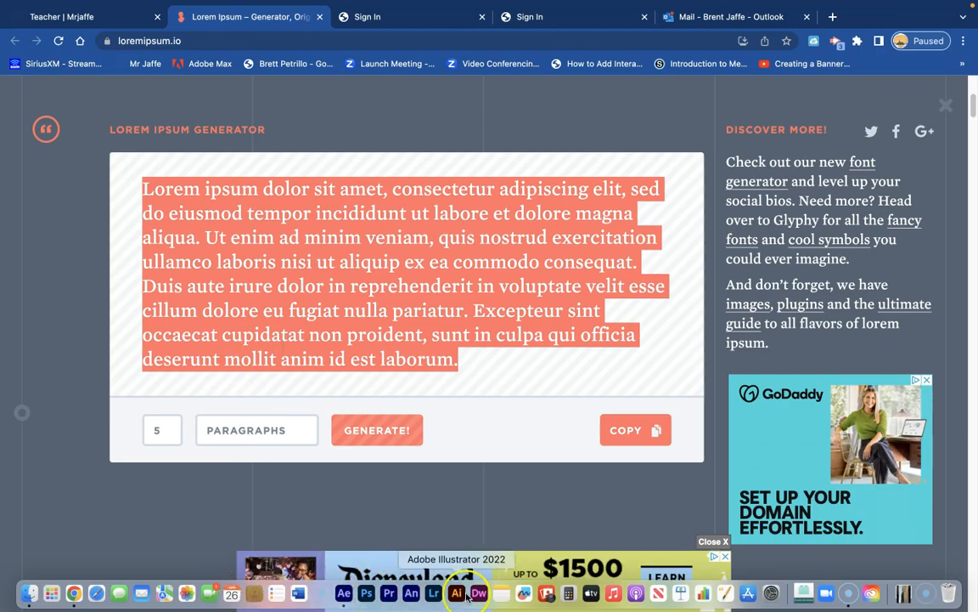
{"action": "left_click", "coordinate": [343, 593]}
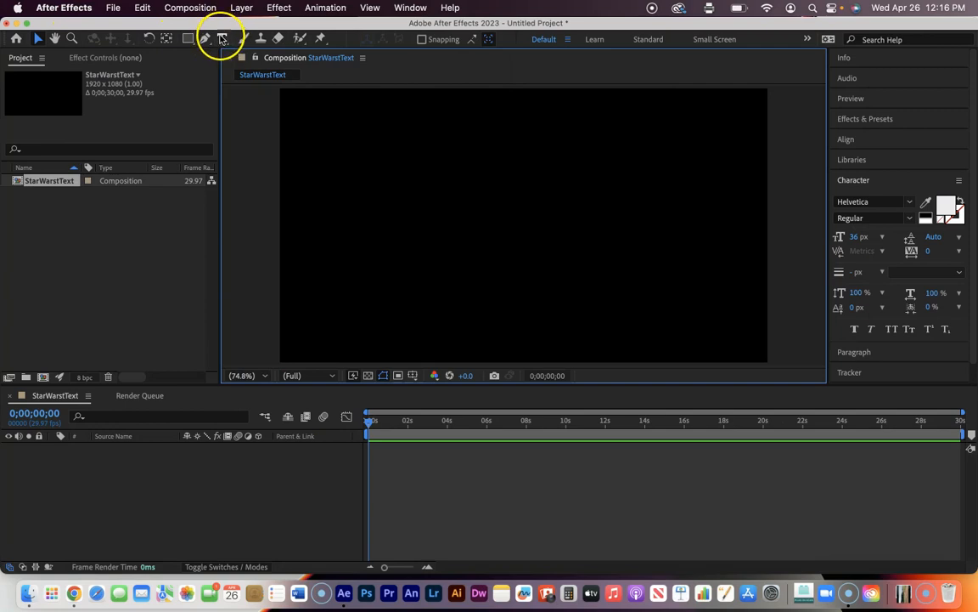
{"action": "left_click", "coordinate": [222, 38]}
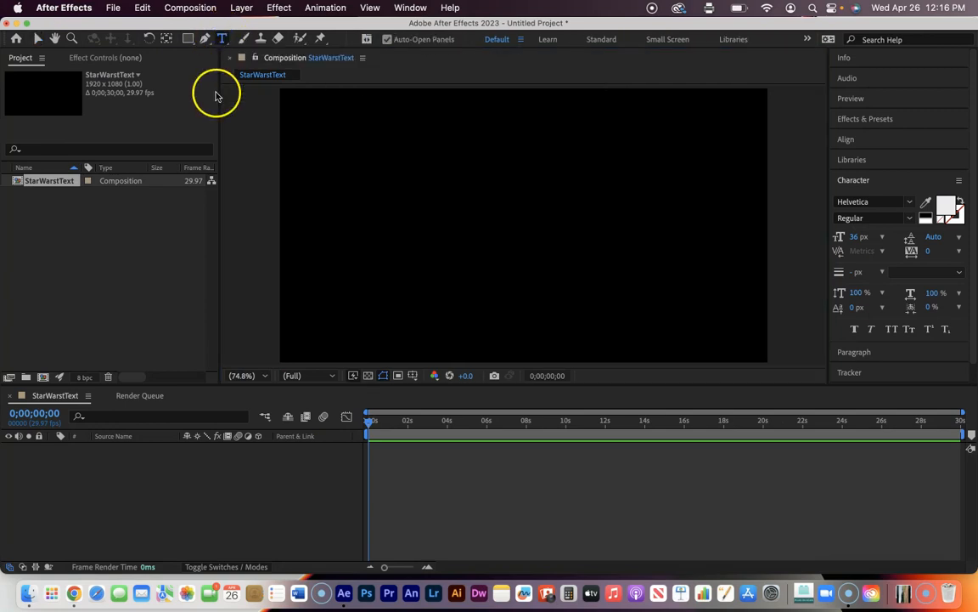
{"action": "left_click", "coordinate": [412, 102]}
{"action": "left_click_drag", "start_coordinate": [417, 112], "coordinate": [644, 360]}
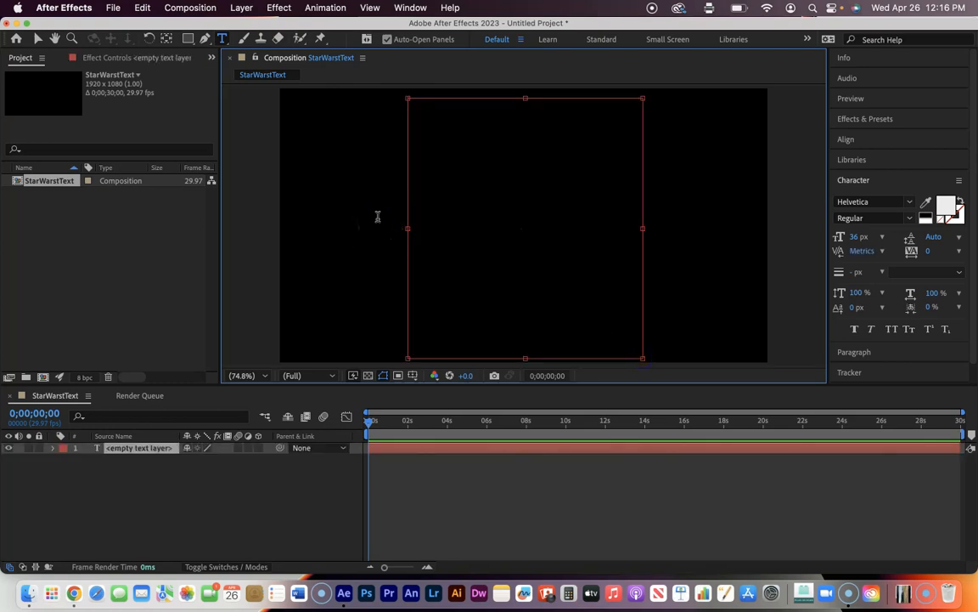
Paste the copied Lorem Ipsum paragraph into the empty text box
{"action": "right_click", "coordinate": [418, 112]}
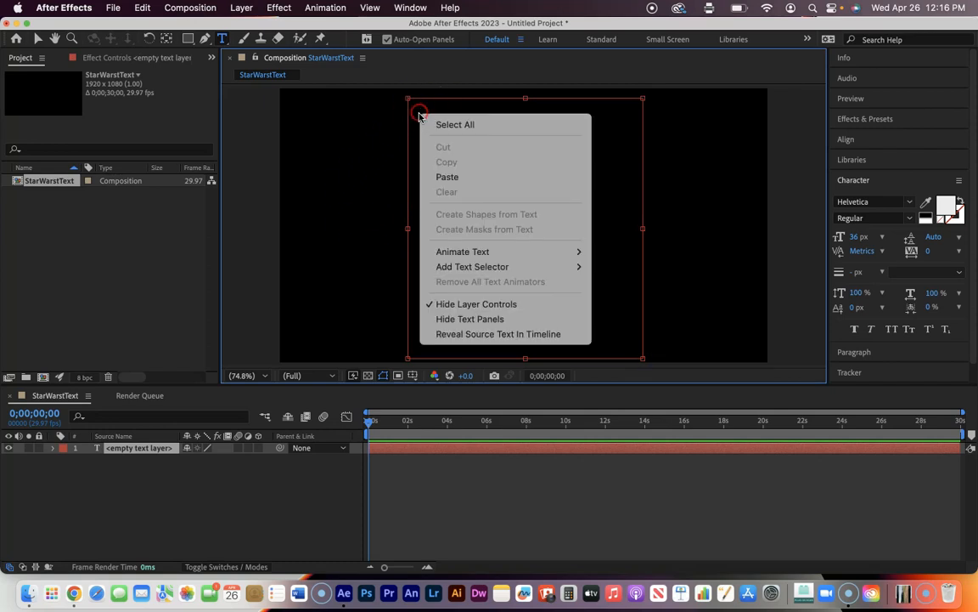
{"action": "left_click", "coordinate": [440, 175]}
{"action": "left_click", "coordinate": [438, 191]}
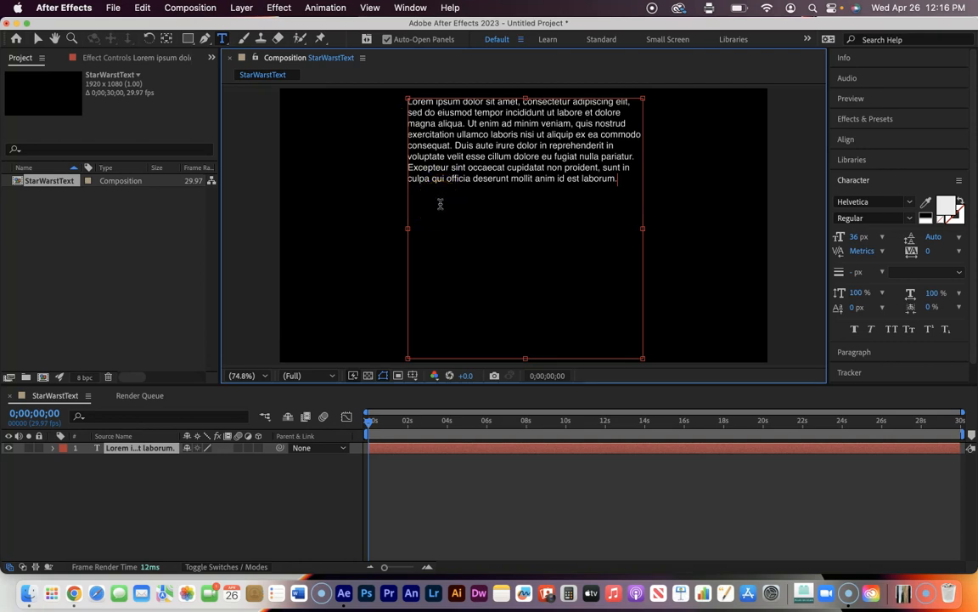
Nudge the text box slightly up and to the right within the frame, and set all its text to 58 px
{"action": "left_click", "coordinate": [37, 39]}
{"action": "left_click_drag", "start_coordinate": [501, 146], "coordinate": [511, 153]}
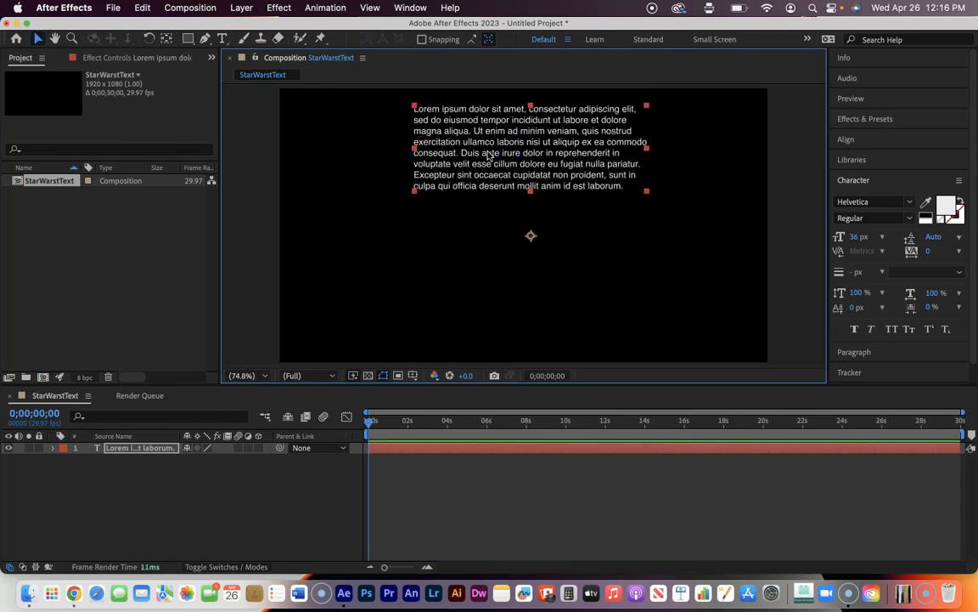
{"action": "double_click", "coordinate": [493, 153]}
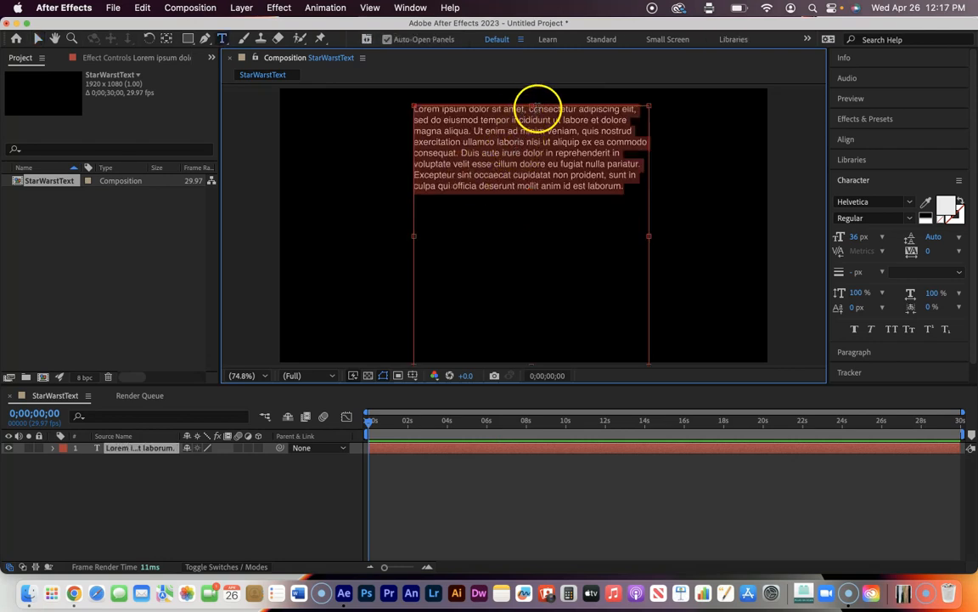
{"action": "left_click_drag", "start_coordinate": [539, 224], "coordinate": [546, 222]}
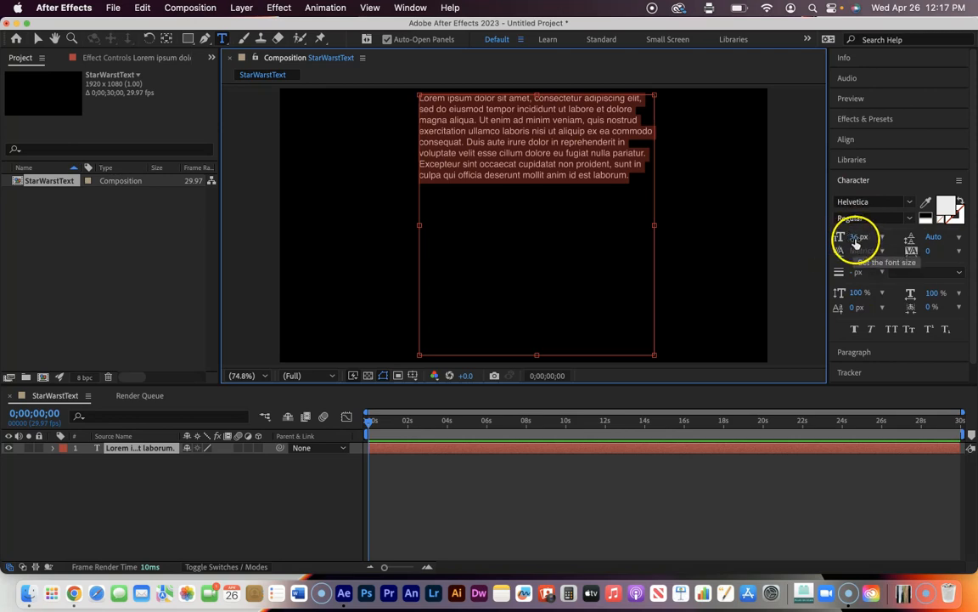
{"action": "left_click_drag", "start_coordinate": [855, 242], "coordinate": [877, 243]}
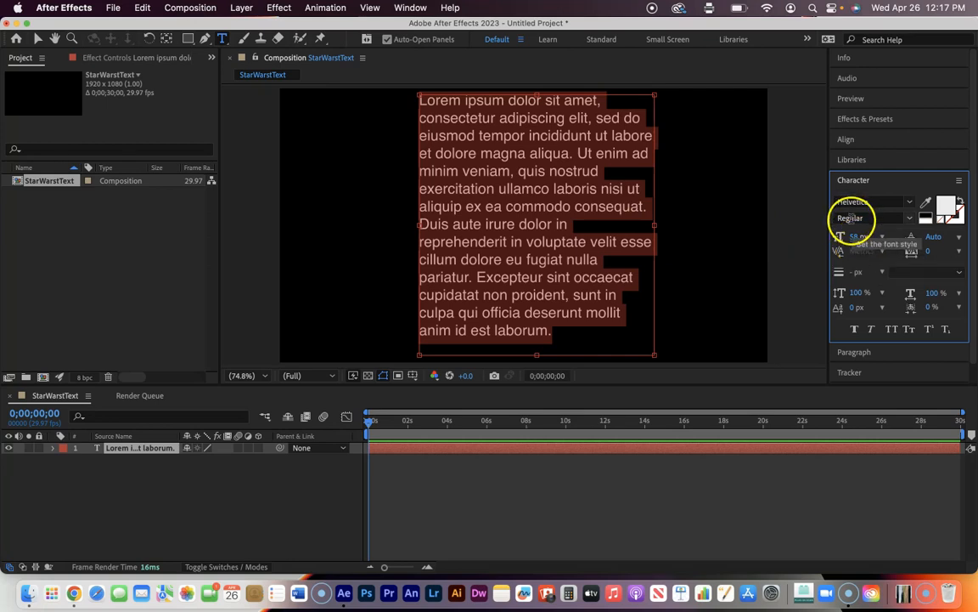
Justify the Lorem Ipsum paragraph with its last line aligned left
{"action": "left_click", "coordinate": [855, 353]}
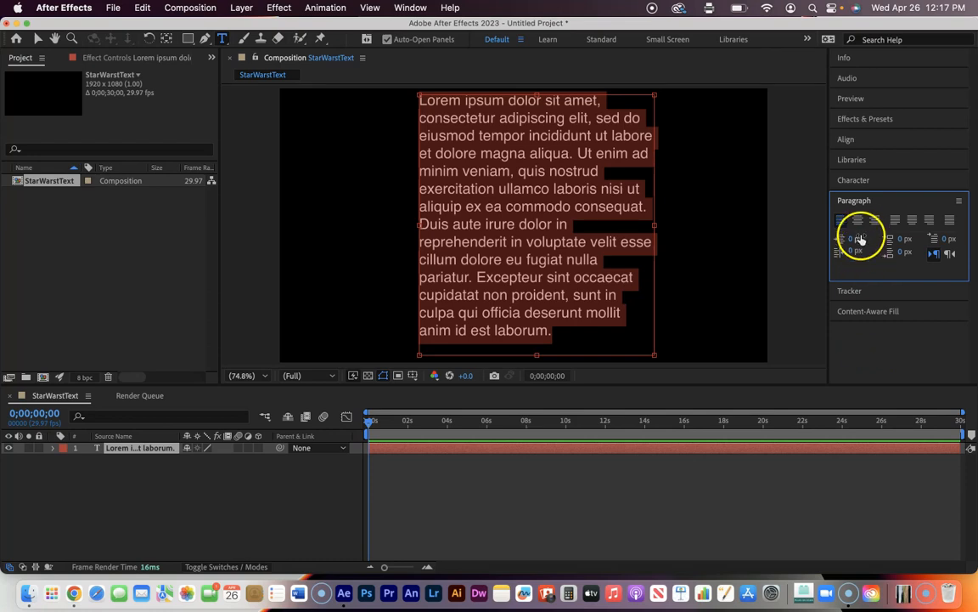
{"action": "left_click", "coordinate": [857, 180]}
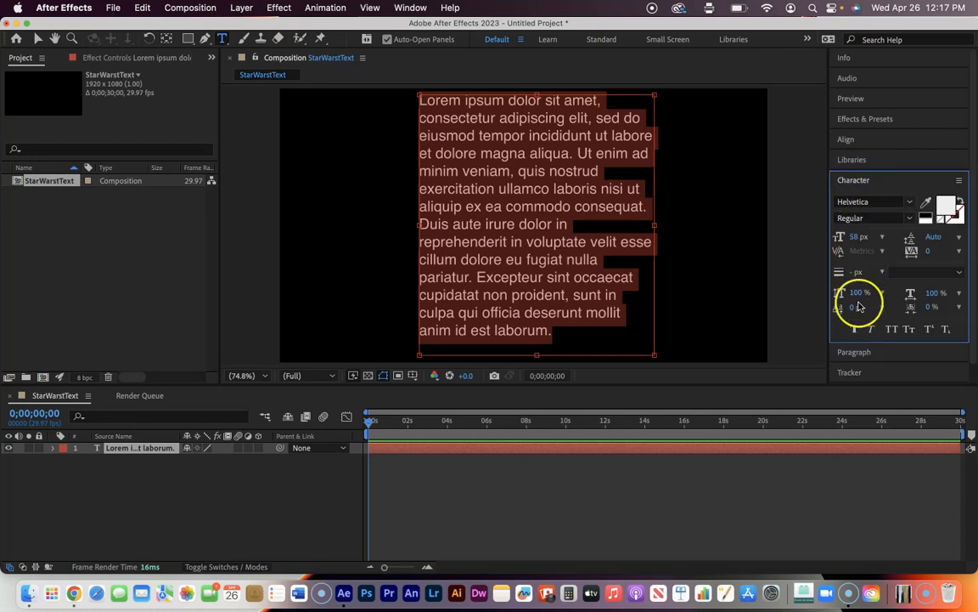
{"action": "left_click", "coordinate": [856, 352]}
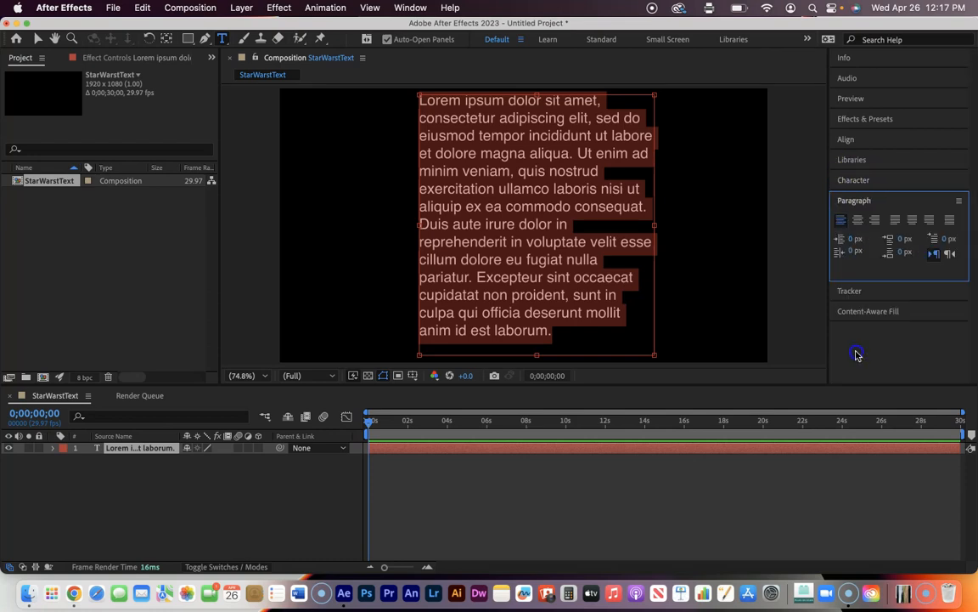
{"action": "left_click", "coordinate": [896, 222]}
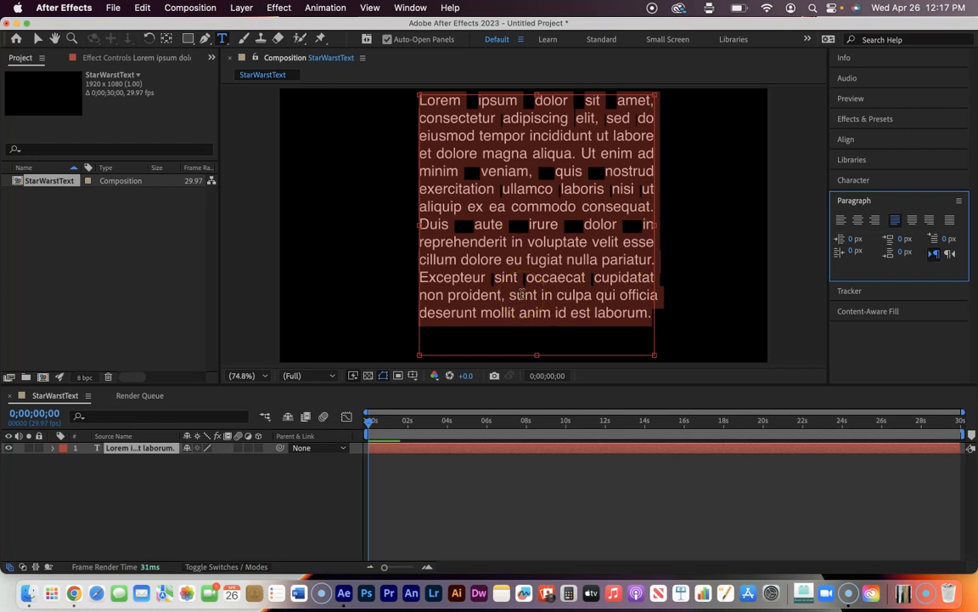
Set the fill colour of the selected Lorem Ipsum text to yellow, E8F122
{"action": "left_click", "coordinate": [848, 189]}
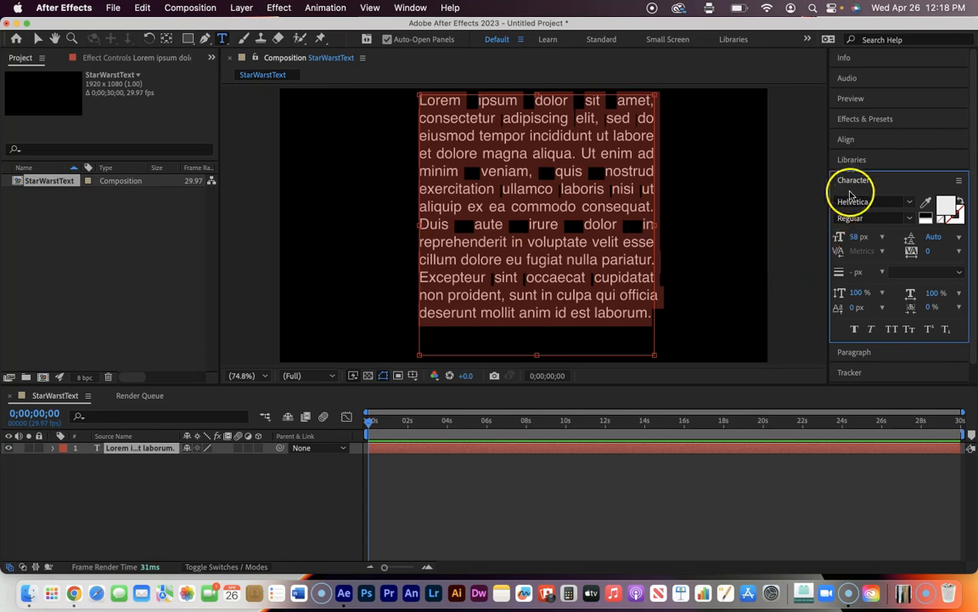
{"action": "left_click", "coordinate": [945, 208]}
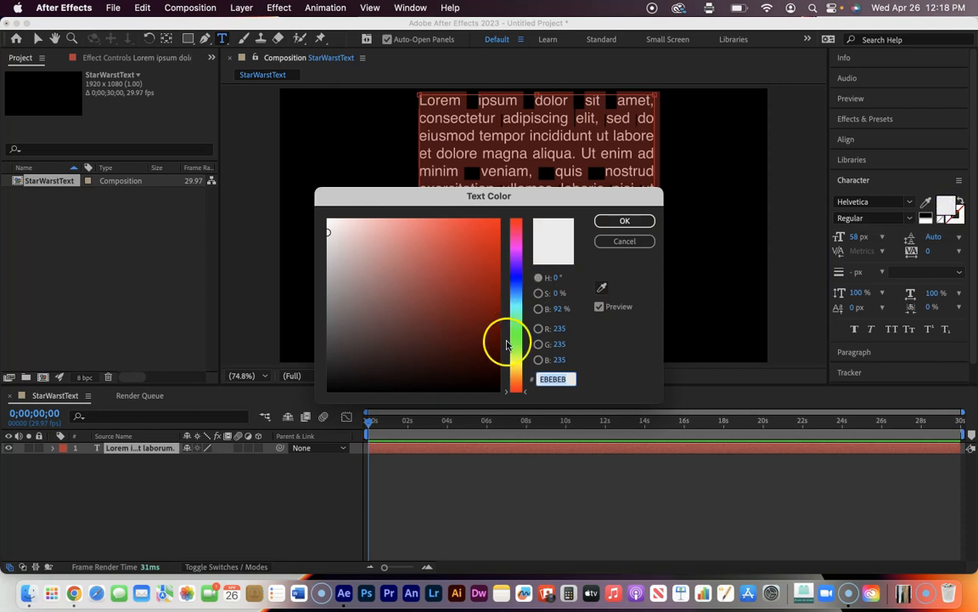
{"action": "left_click", "coordinate": [524, 386]}
{"action": "left_click_drag", "start_coordinate": [525, 385], "coordinate": [524, 364]}
{"action": "mouse_move", "coordinate": [468, 232]}
{"action": "left_mouse_down"}
{"action": "mouse_move", "coordinate": [484, 226]}
{"action": "mouse_move", "coordinate": [477, 231]}
{"action": "left_mouse_up"}
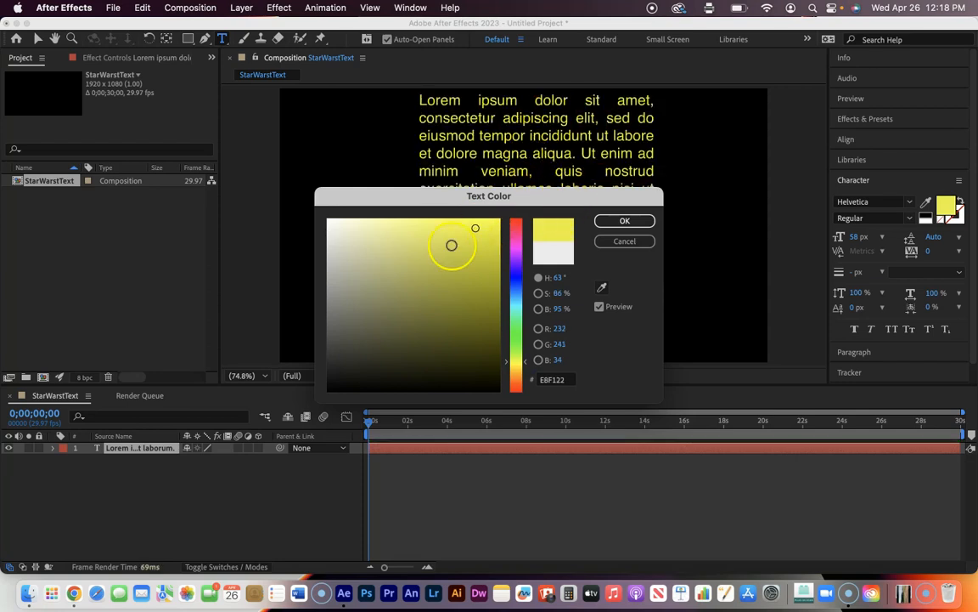
{"action": "left_click", "coordinate": [625, 222]}
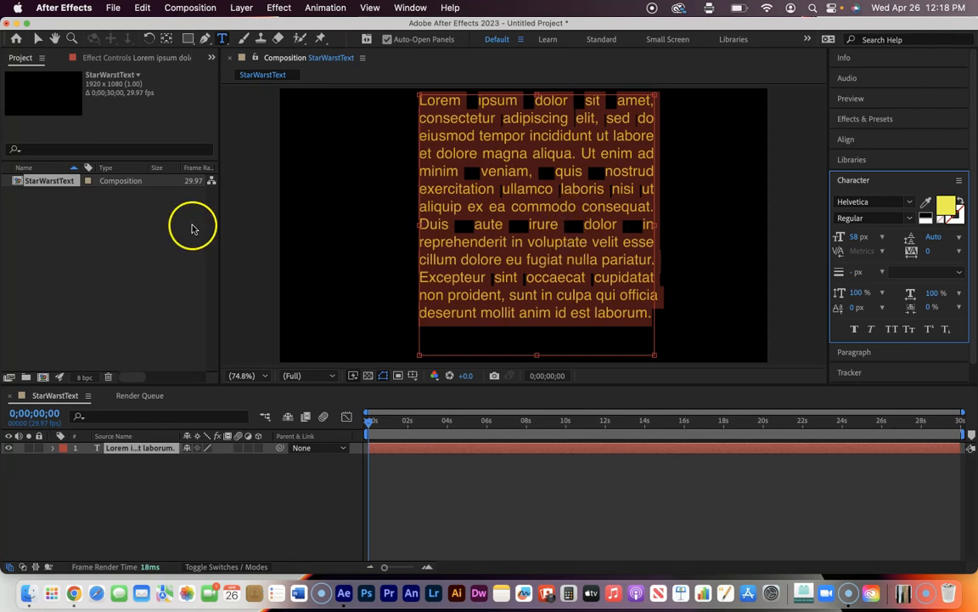
Nudge the text block slightly left and down within the frame, and turn its layer into a 3D layer
{"action": "left_click", "coordinate": [38, 40]}
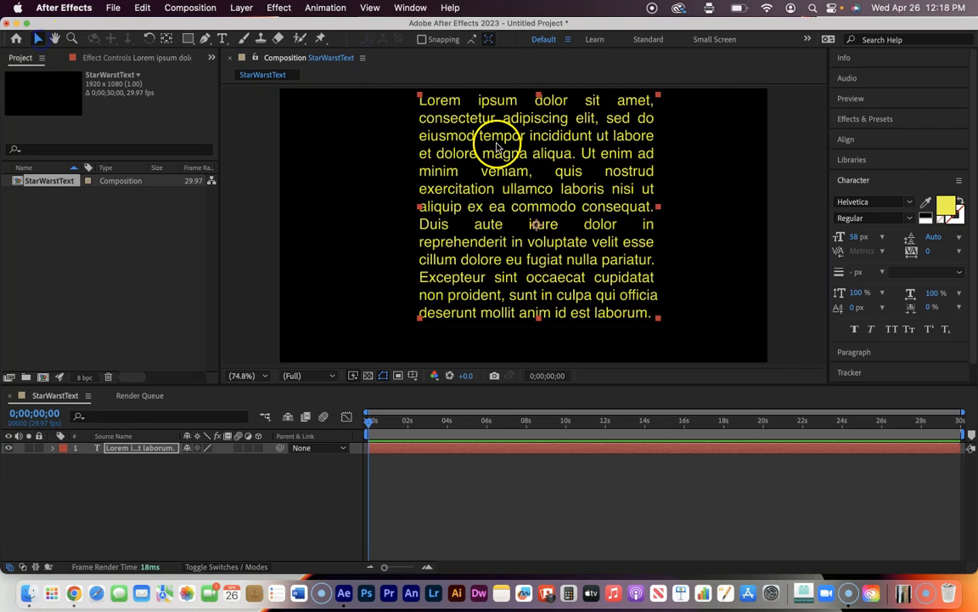
{"action": "left_click_drag", "start_coordinate": [551, 166], "coordinate": [553, 165]}
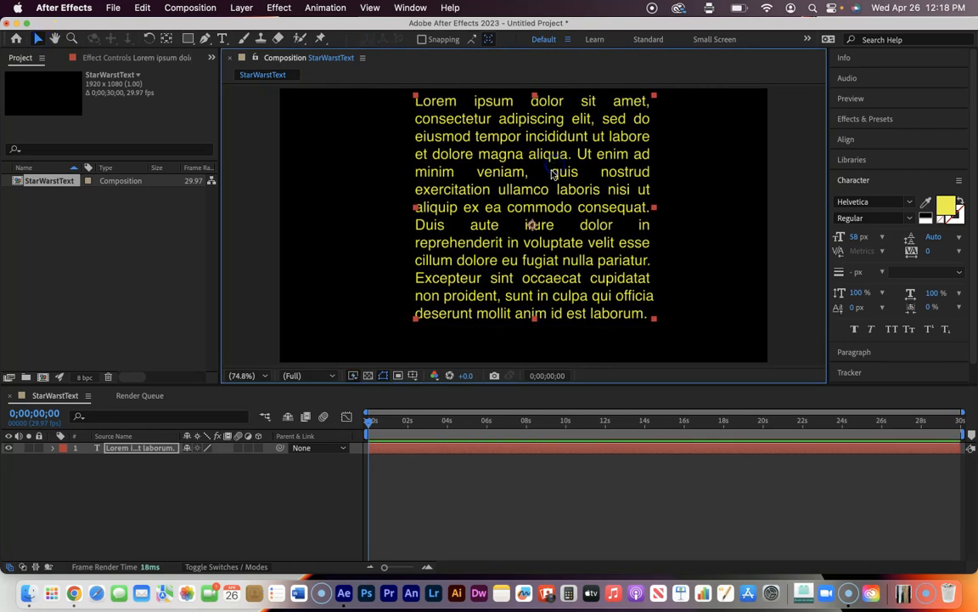
{"action": "double_click", "coordinate": [513, 175]}
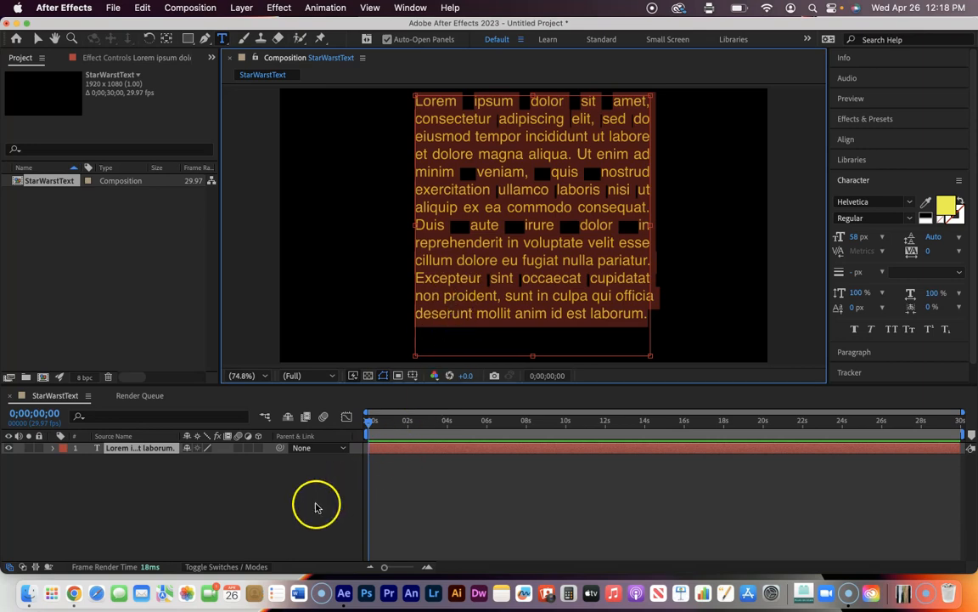
{"action": "left_click", "coordinate": [258, 448]}
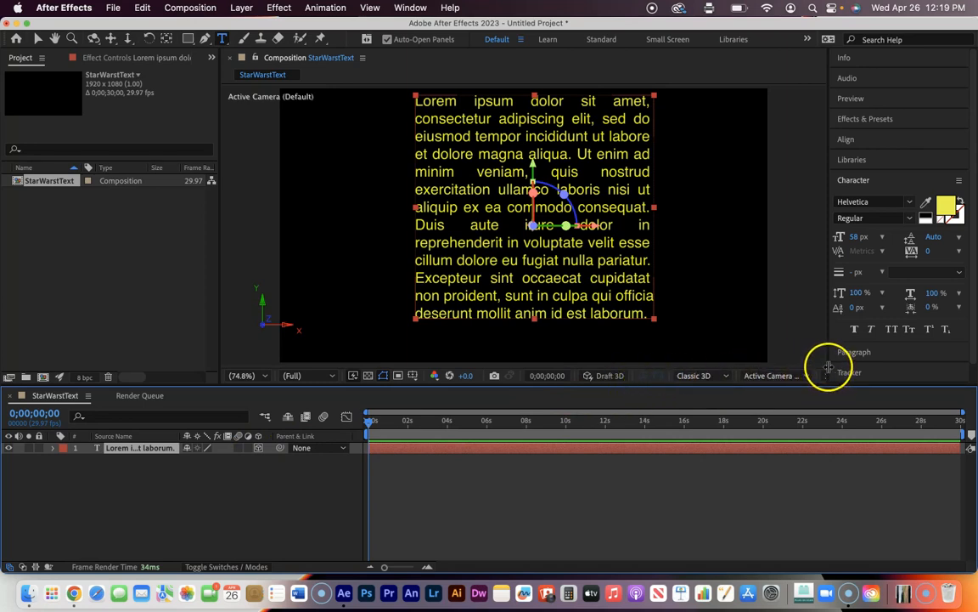
Split the composition viewer into 2 Views and set the second view to Active Camera (Default)
{"action": "left_click_drag", "start_coordinate": [832, 366], "coordinate": [880, 366]}
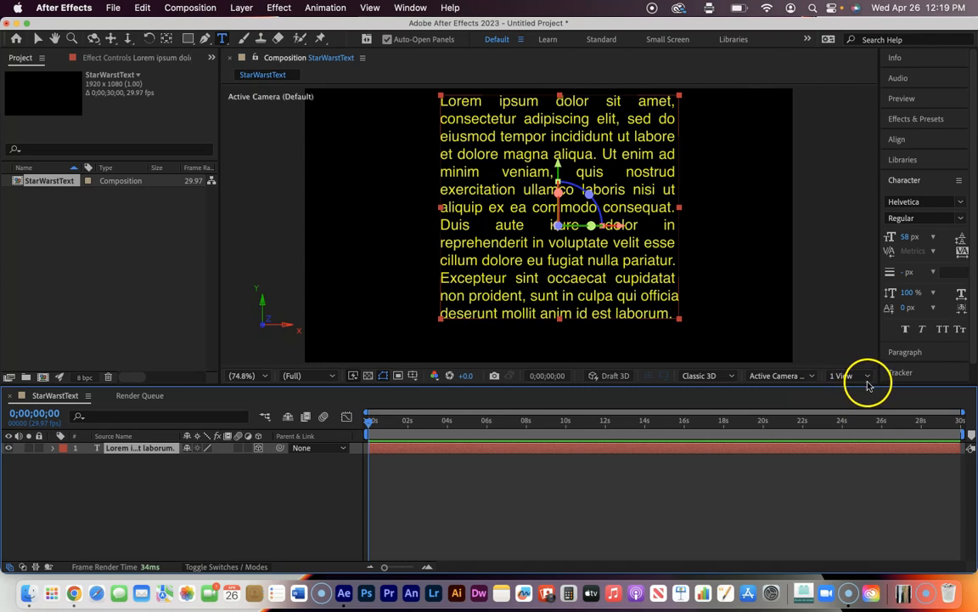
{"action": "left_click", "coordinate": [863, 376]}
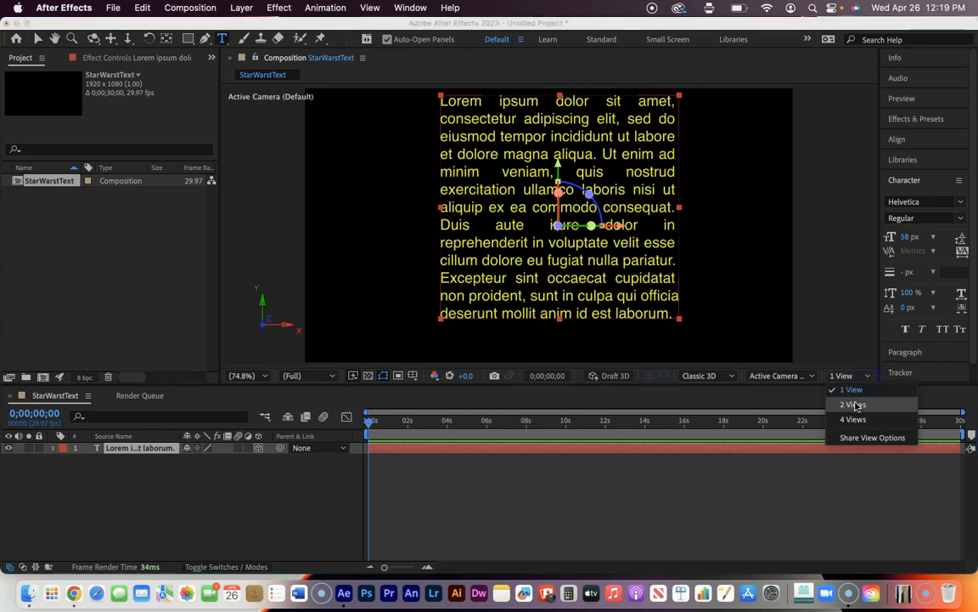
{"action": "left_click", "coordinate": [854, 405]}
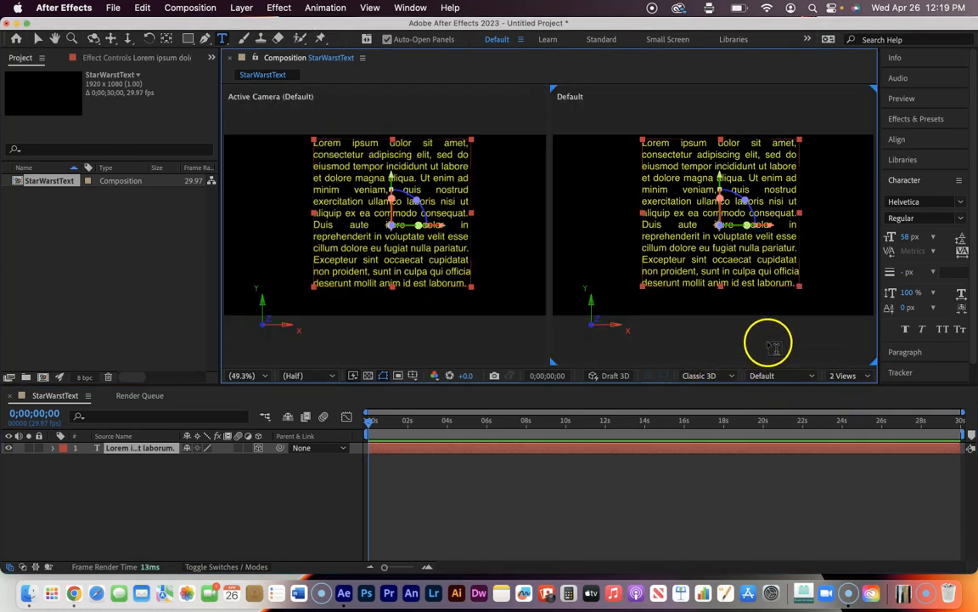
{"action": "left_click", "coordinate": [789, 308]}
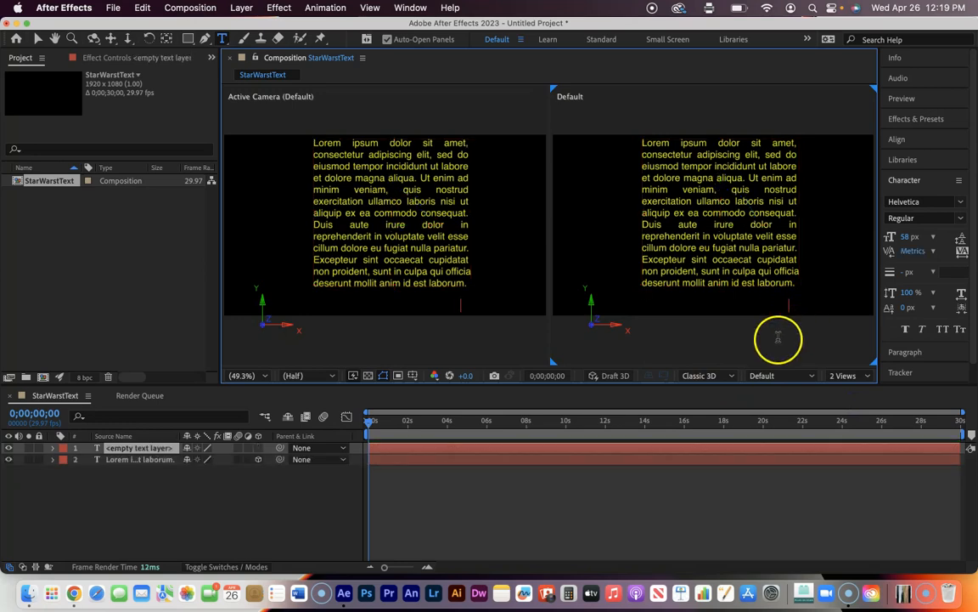
{"action": "left_click", "coordinate": [812, 377]}
{"action": "left_click", "coordinate": [778, 154]}
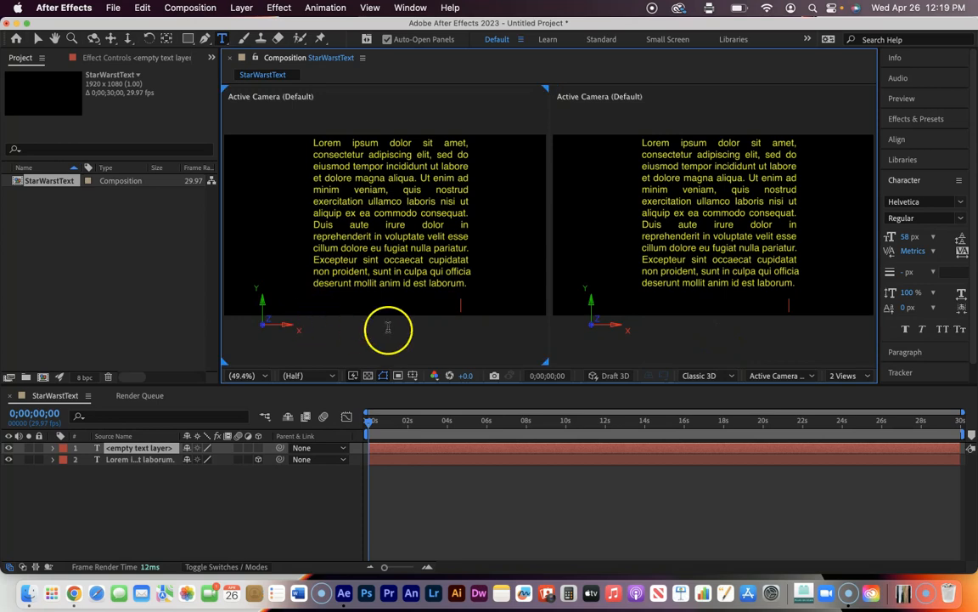
Switch the first of the two views to Left and set its magnification to 25%
{"action": "left_click", "coordinate": [811, 375]}
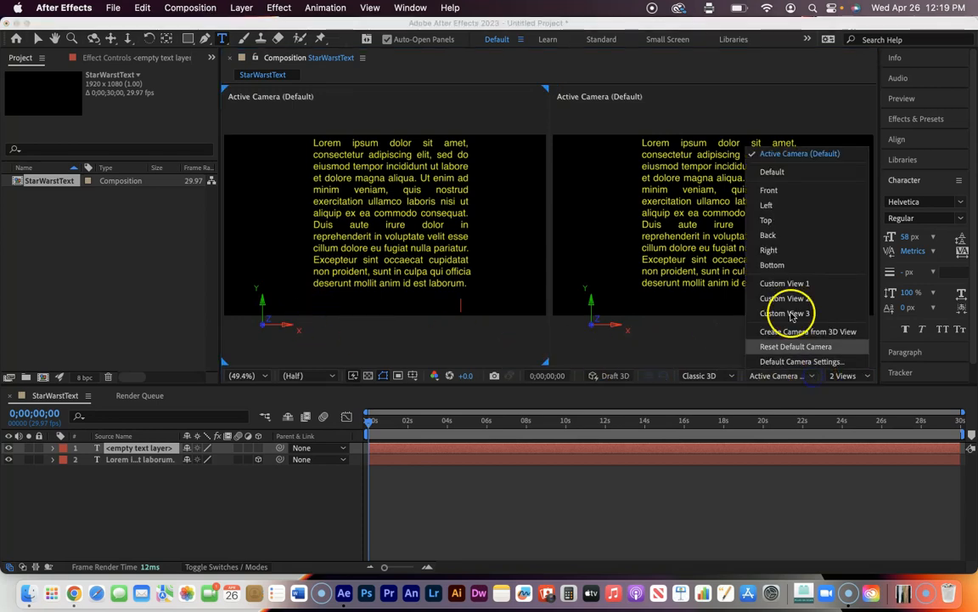
{"action": "left_click", "coordinate": [766, 205]}
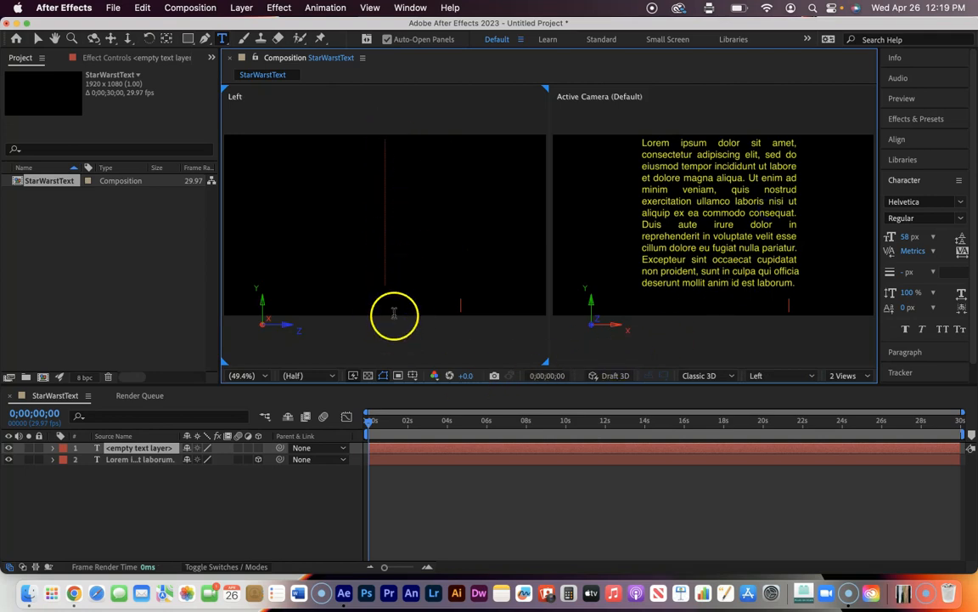
{"action": "left_click", "coordinate": [262, 378]}
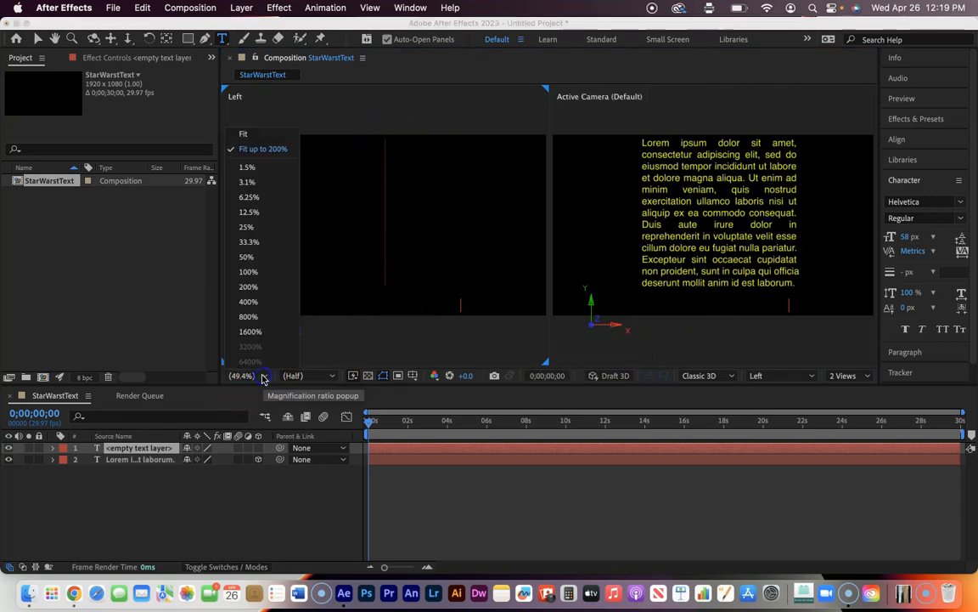
{"action": "left_click", "coordinate": [249, 227]}
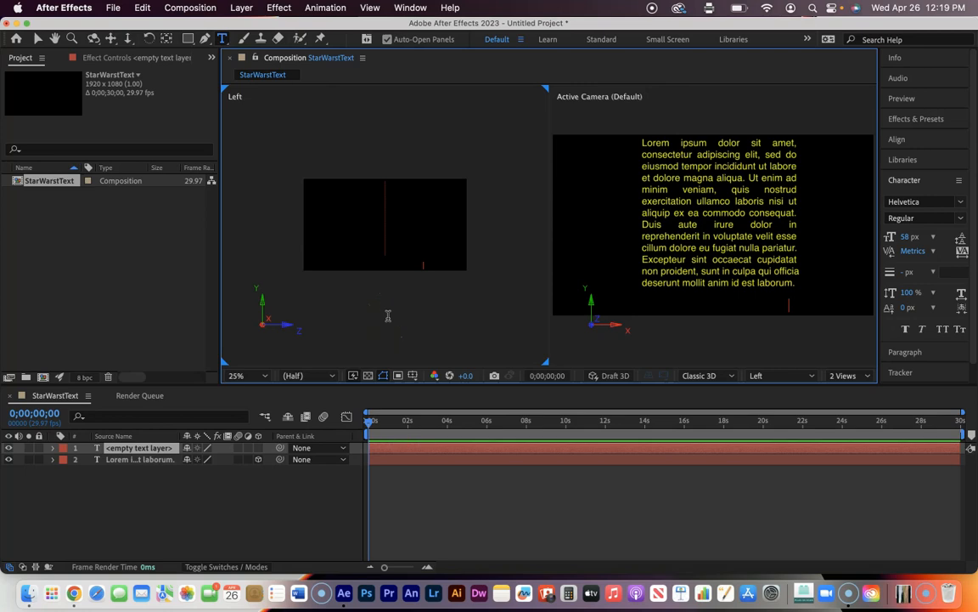
Delete the stray empty text layer from the composition
{"action": "left_click", "coordinate": [152, 451]}
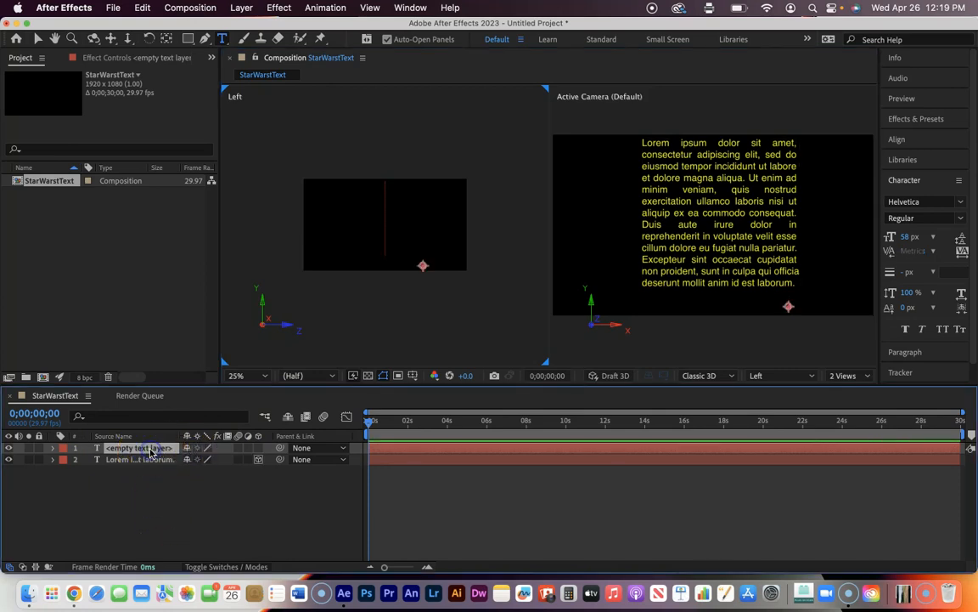
{"action": "key", "text": "Delete"}
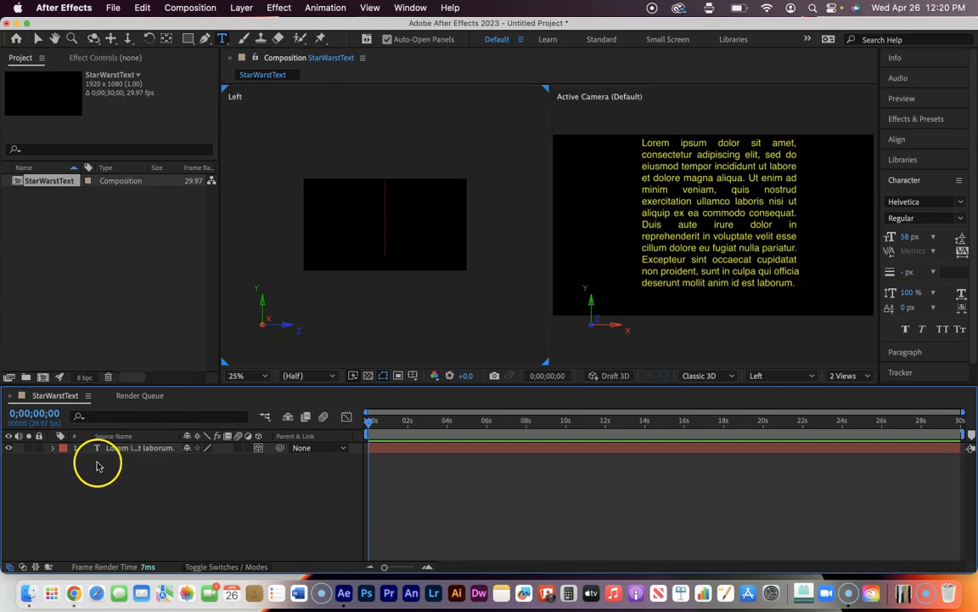
Tilt the Lorem Ipsum layer backward by setting its X Rotation to -55°
{"action": "left_click", "coordinate": [53, 449]}
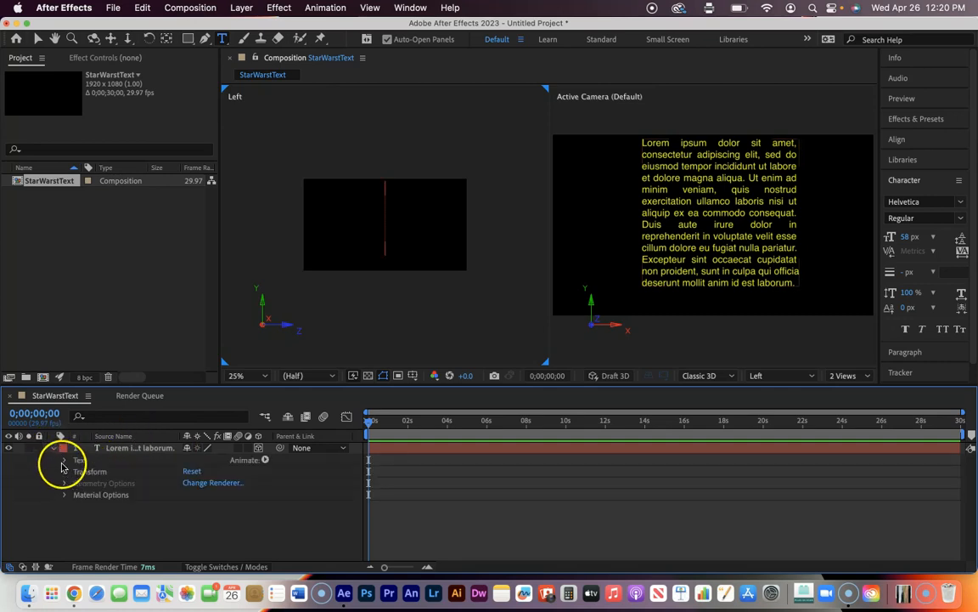
{"action": "left_click", "coordinate": [54, 449]}
{"action": "left_click", "coordinate": [53, 449]}
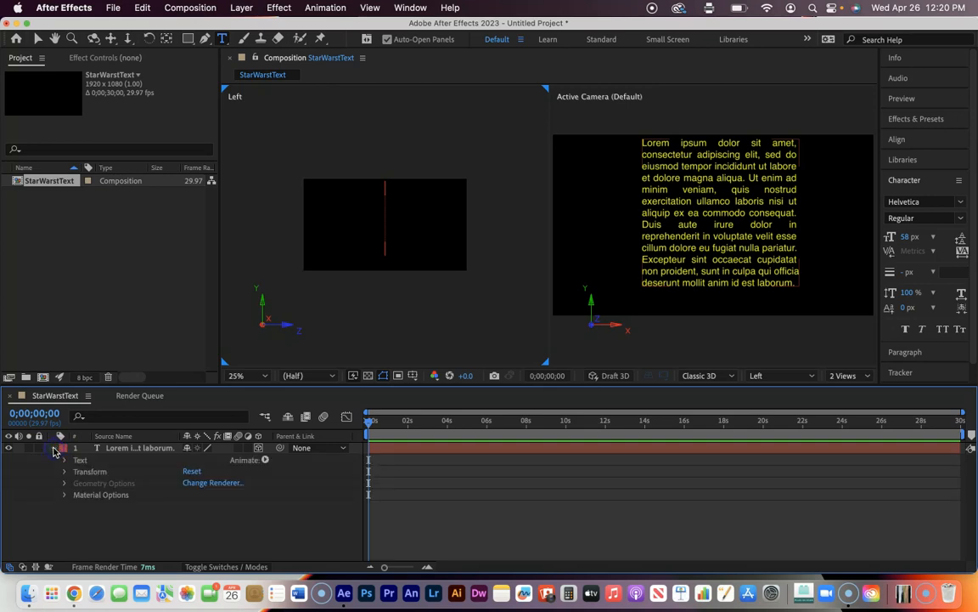
{"action": "left_click", "coordinate": [64, 472]}
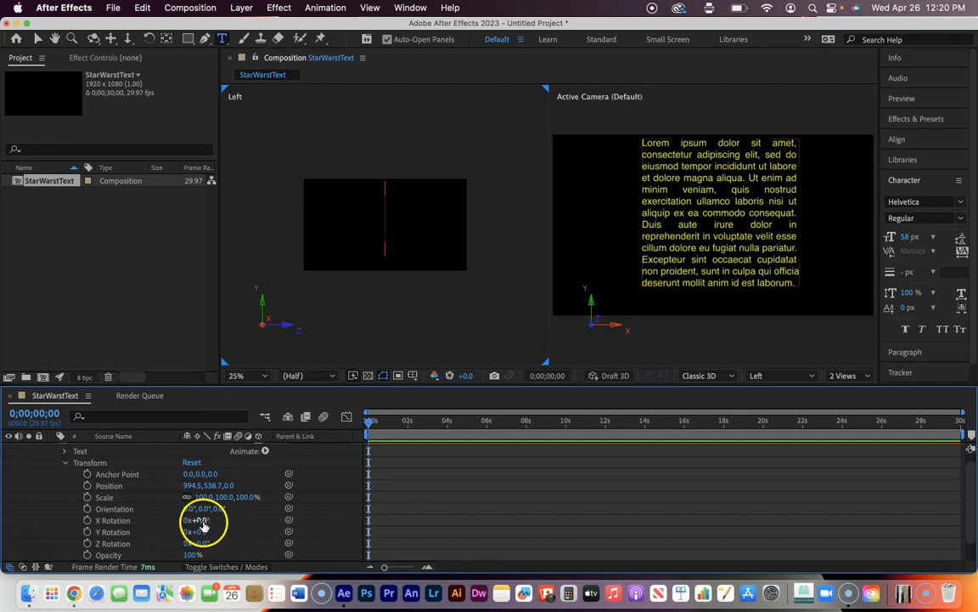
{"action": "left_click_drag", "start_coordinate": [202, 519], "coordinate": [164, 521]}
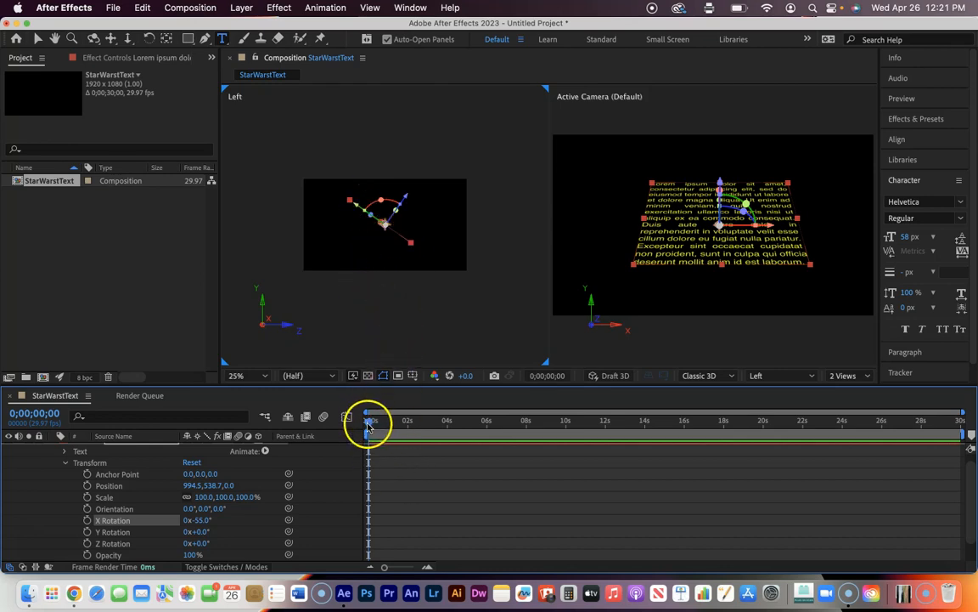
Keyframe the text layer's Position at 0;00;00;00, moving it below the frame and toward the camera to about 994.5, 1226.7, -1232
{"action": "left_click_drag", "start_coordinate": [493, 431], "coordinate": [368, 429]}
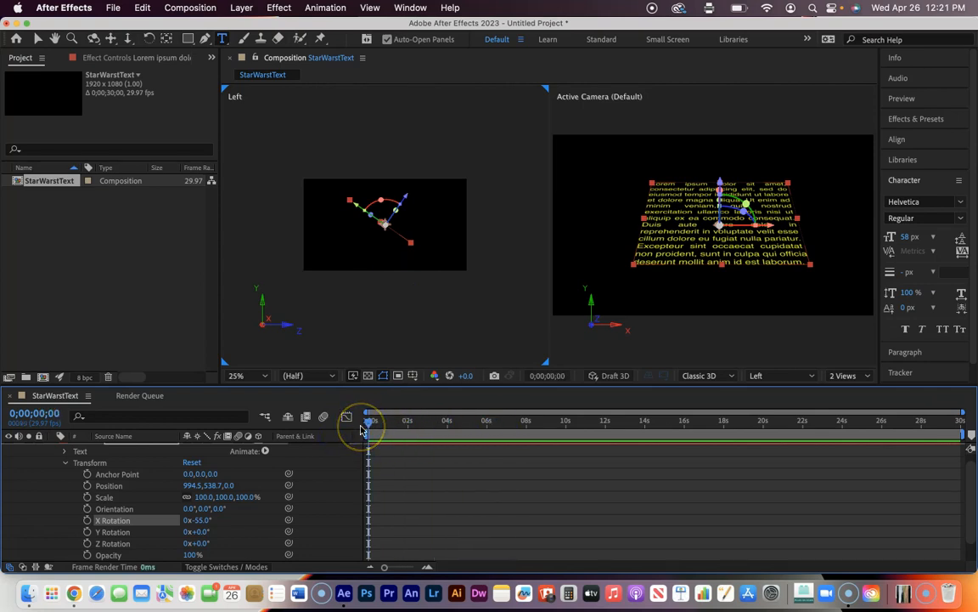
{"action": "left_click", "coordinate": [86, 485]}
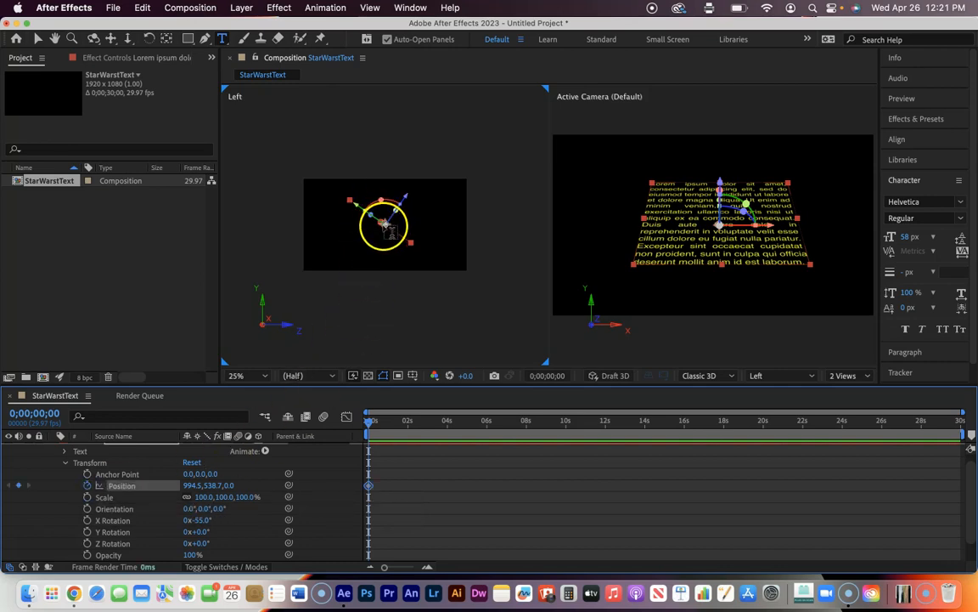
{"action": "left_click", "coordinate": [37, 39]}
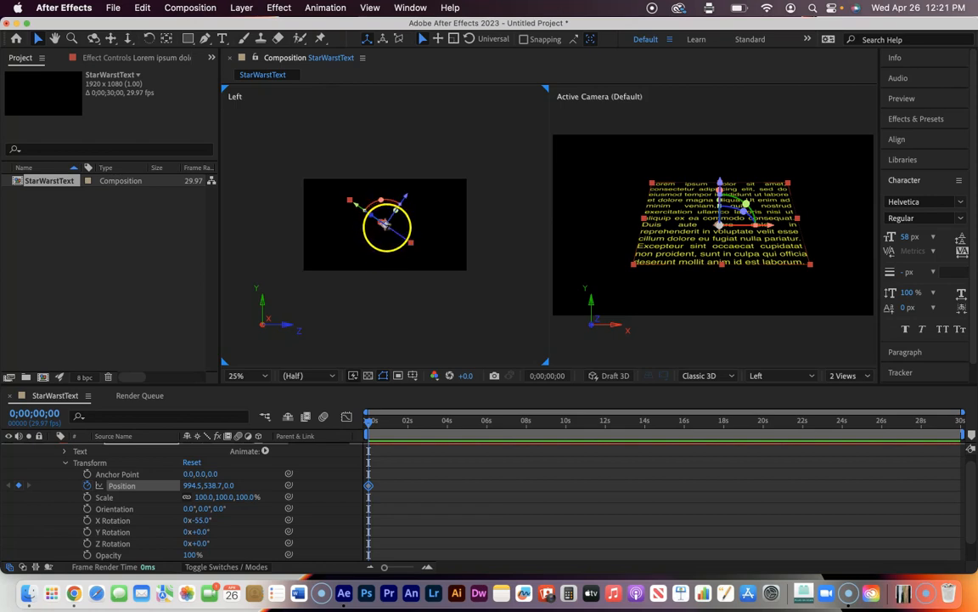
{"action": "left_click_drag", "start_coordinate": [384, 222], "coordinate": [488, 284]}
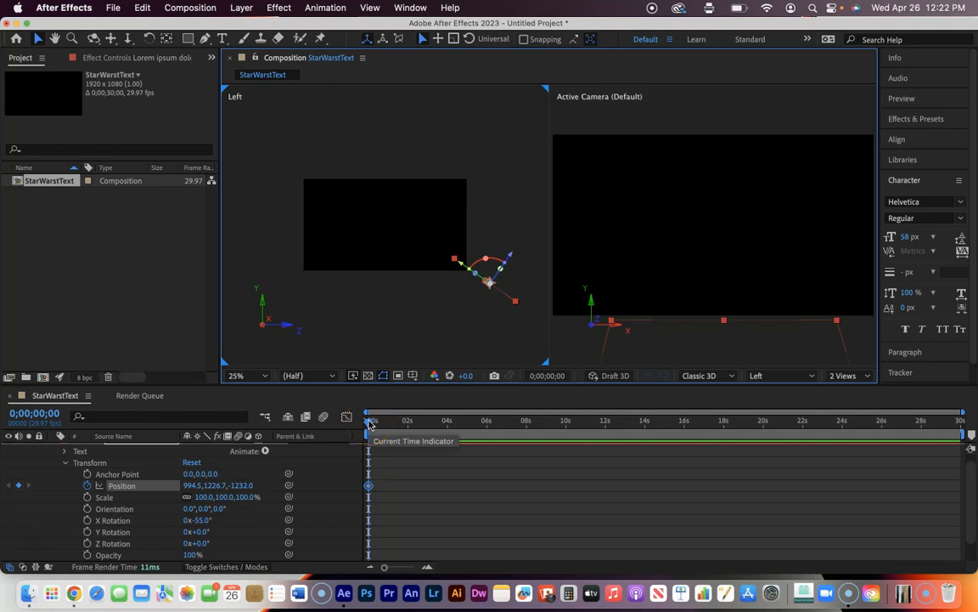
Add an end Position keyframe at 0;00;29;29, moving the text up and away from the camera to about 994.5, -229.3, 1344
{"action": "left_click_drag", "start_coordinate": [370, 425], "coordinate": [808, 456]}
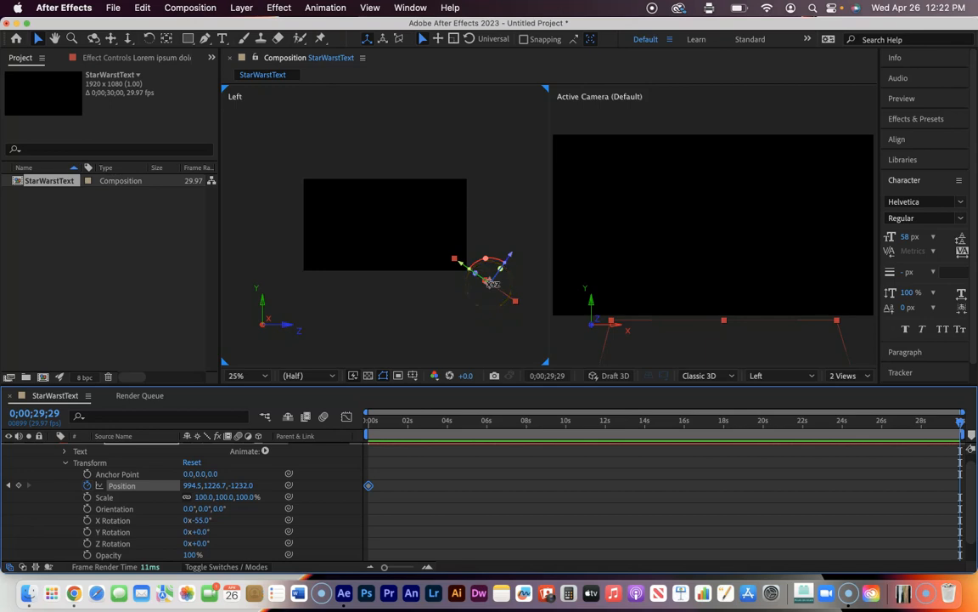
{"action": "left_click_drag", "start_coordinate": [491, 282], "coordinate": [271, 160]}
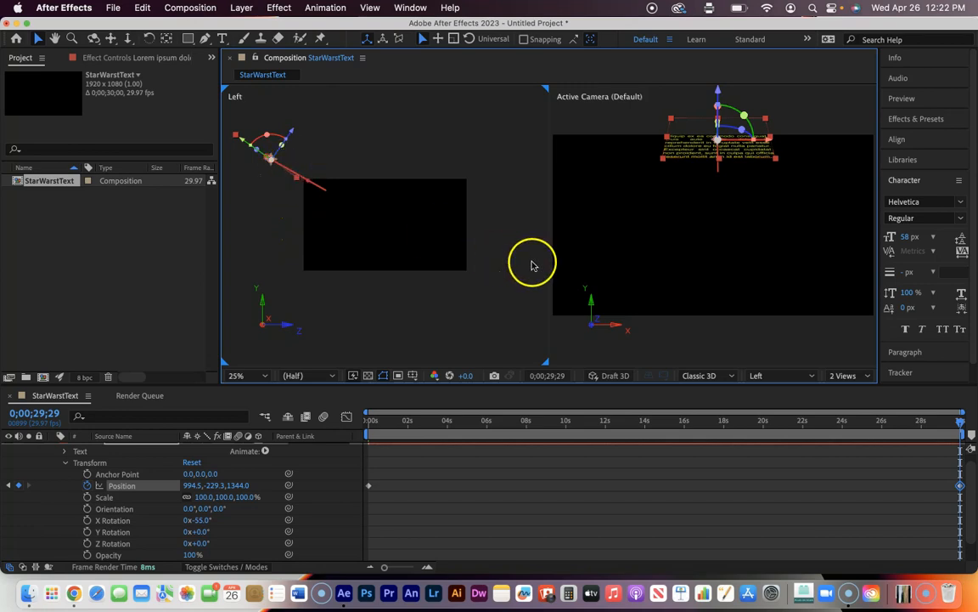
Preview the text crawl from the start of the composition, and return to the first frame
{"action": "left_click_drag", "start_coordinate": [956, 421], "coordinate": [329, 441]}
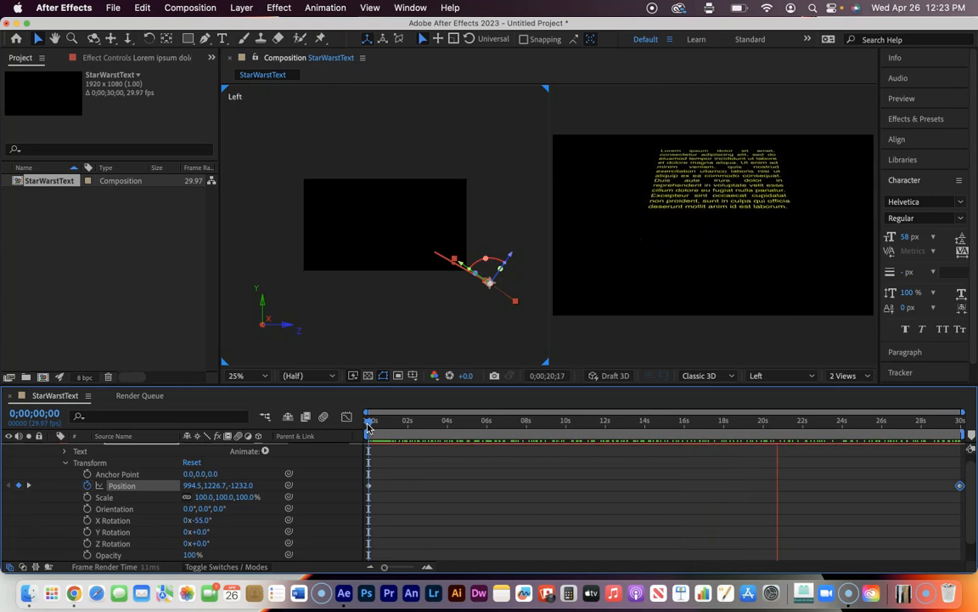
{"action": "key", "text": "space"}
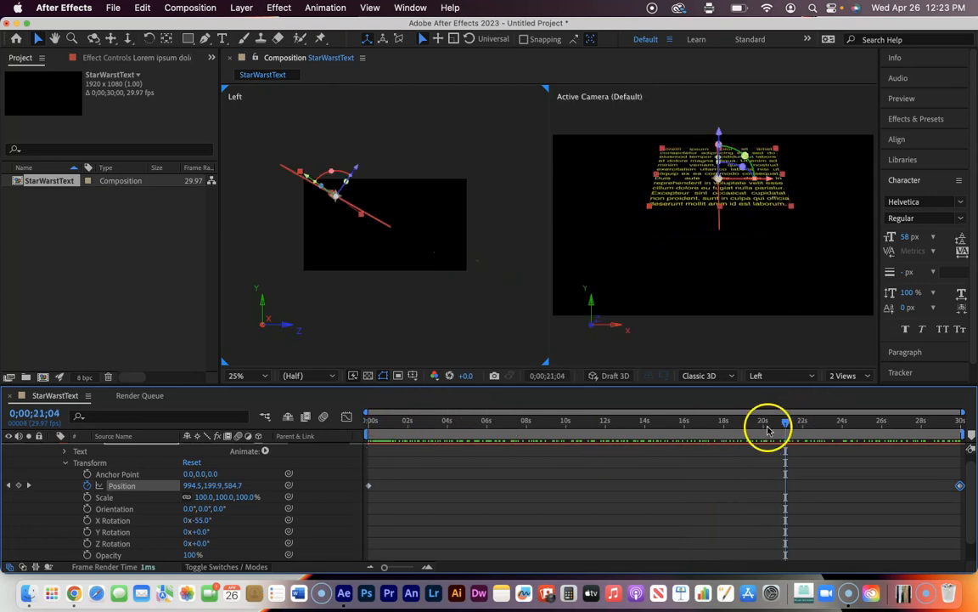
{"action": "left_click_drag", "start_coordinate": [786, 423], "coordinate": [368, 422]}
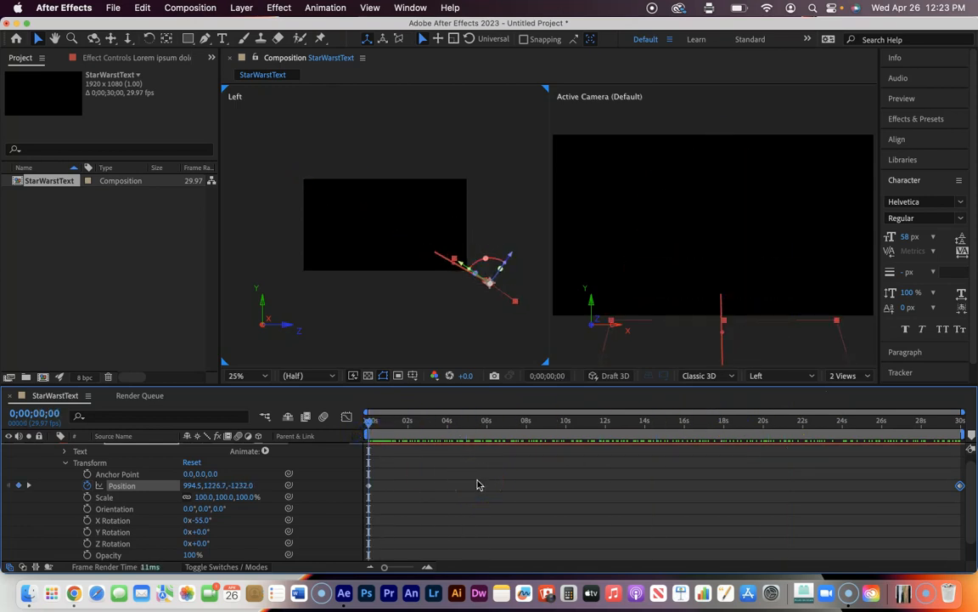
Save the project as StarWarsText.aep in the Creative Cloud Files folder, replacing the existing file of that name
{"action": "left_click", "coordinate": [113, 7]}
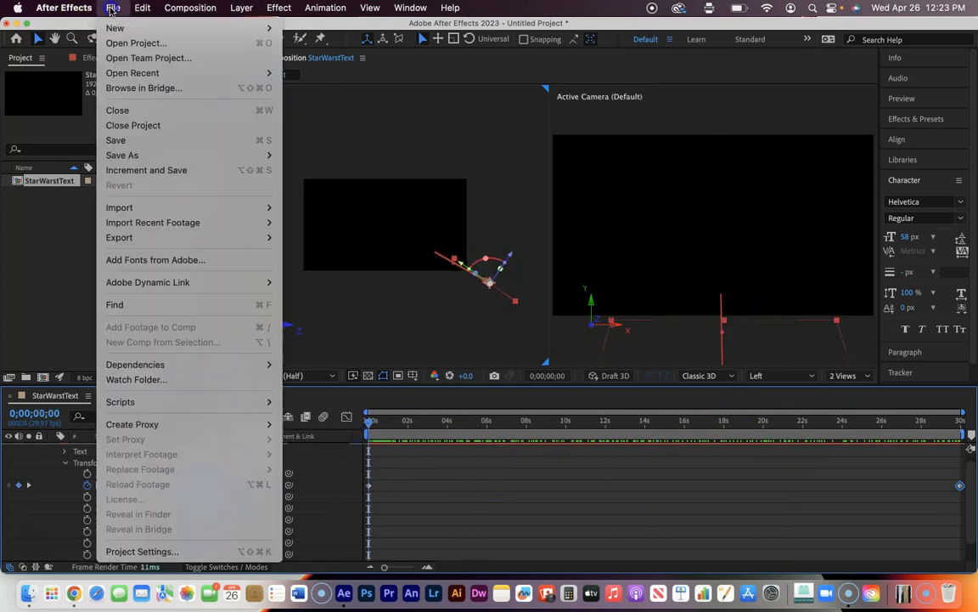
{"action": "mouse_move", "coordinate": [119, 155]}
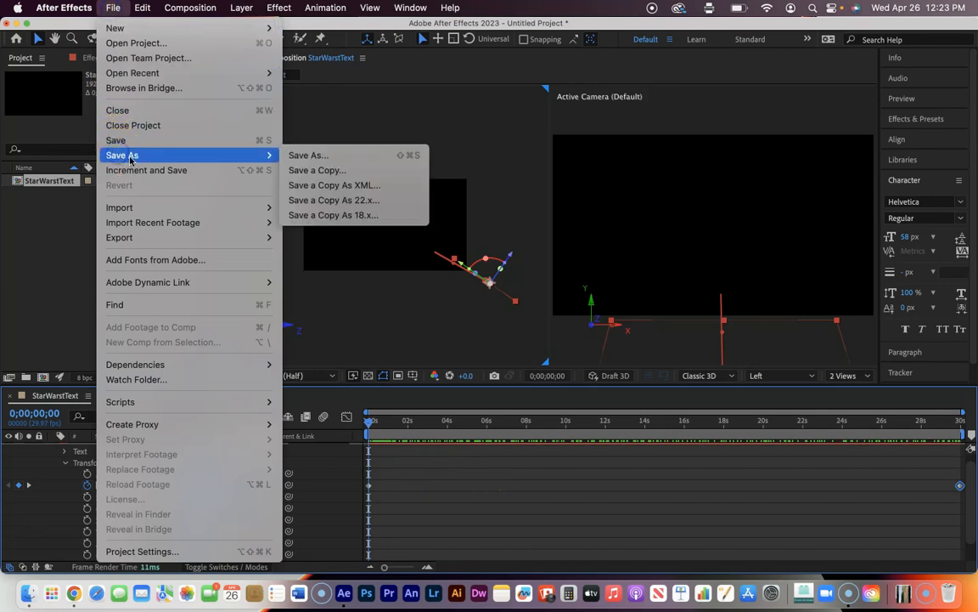
{"action": "left_click", "coordinate": [317, 155]}
{"action": "left_click", "coordinate": [318, 157]}
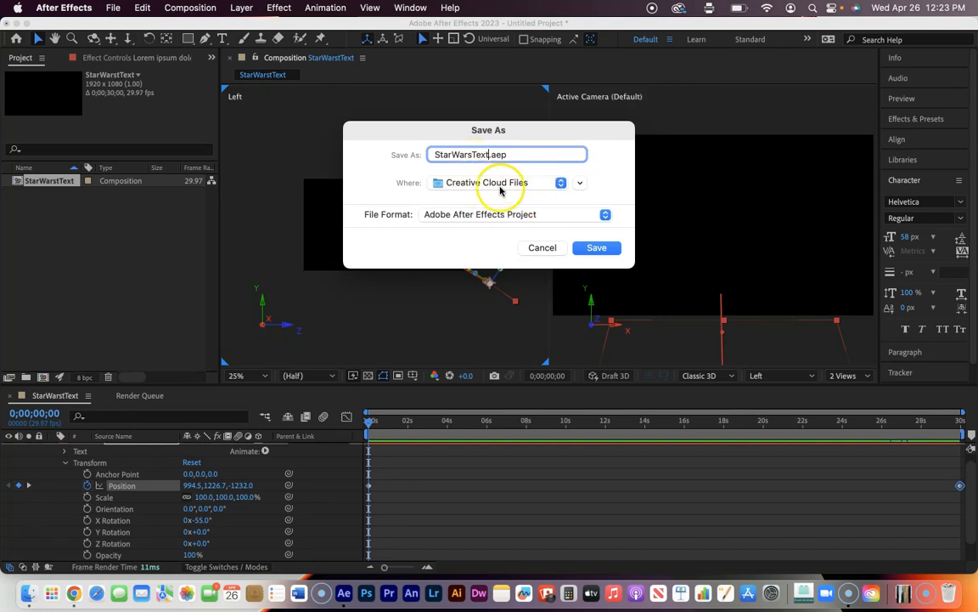
{"action": "left_click", "coordinate": [597, 248]}
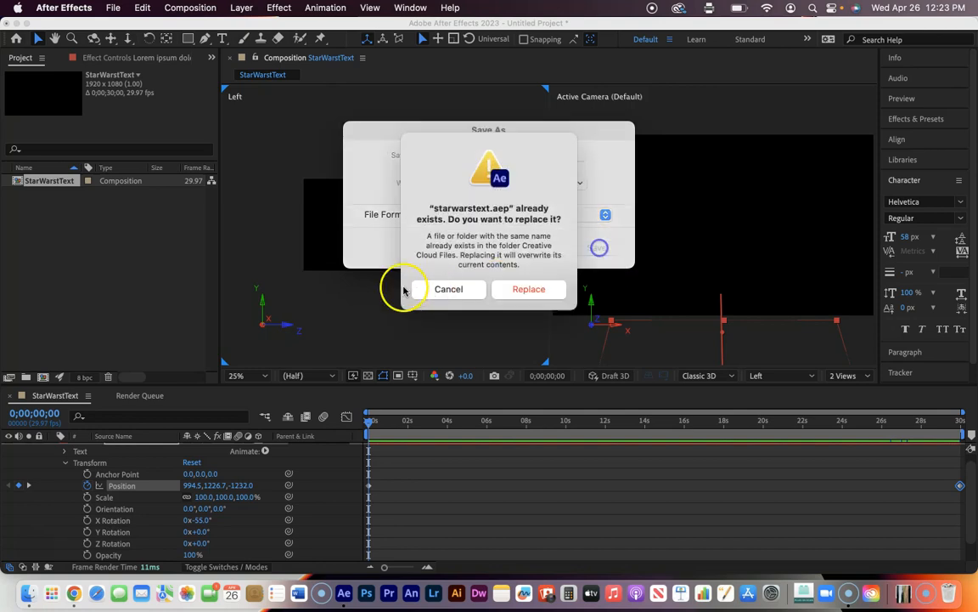
{"action": "left_click", "coordinate": [533, 299]}
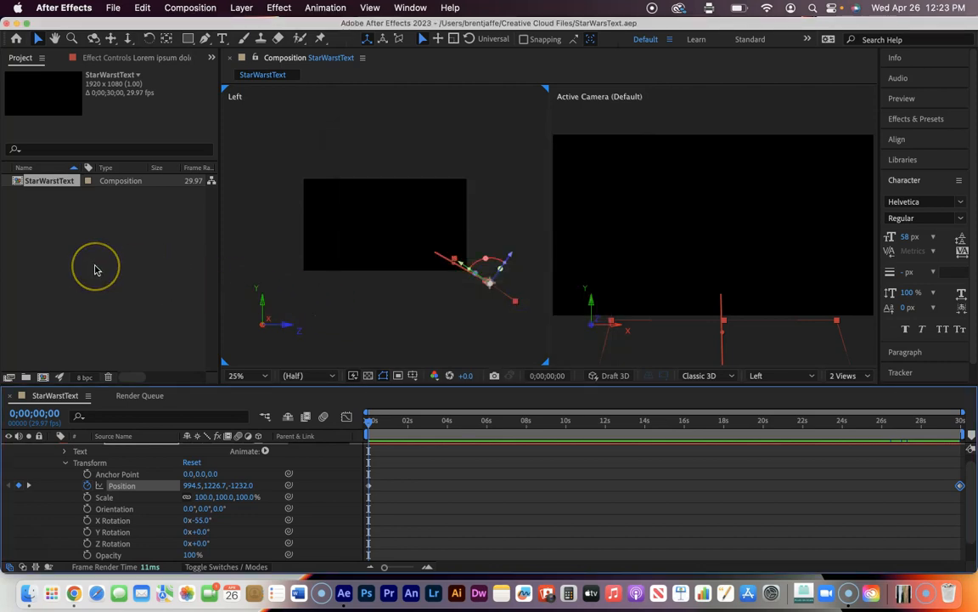
Add the StarWarstText composition to the Render Queue for export
{"action": "left_click", "coordinate": [146, 155]}
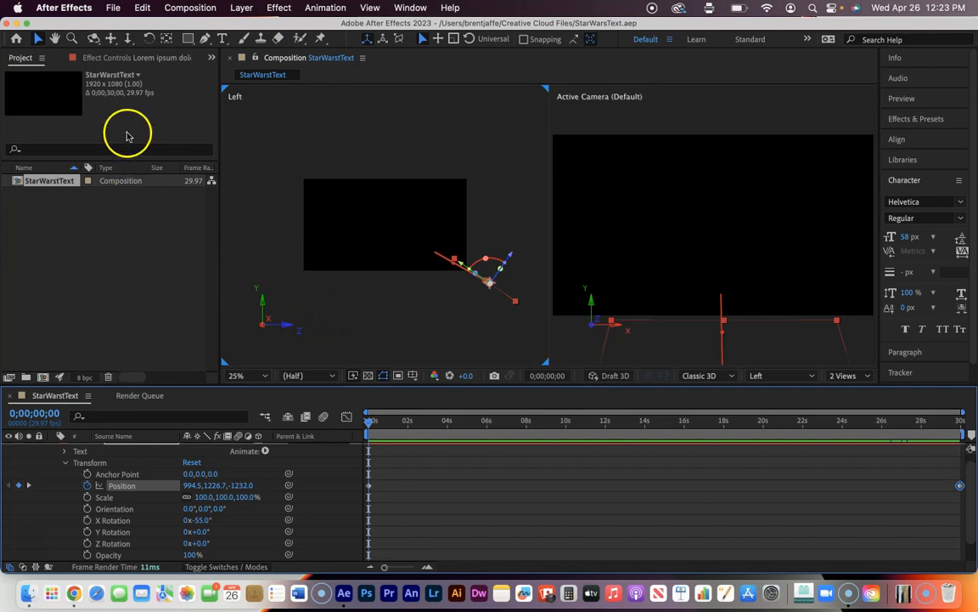
{"action": "left_click", "coordinate": [112, 9]}
{"action": "mouse_move", "coordinate": [115, 282]}
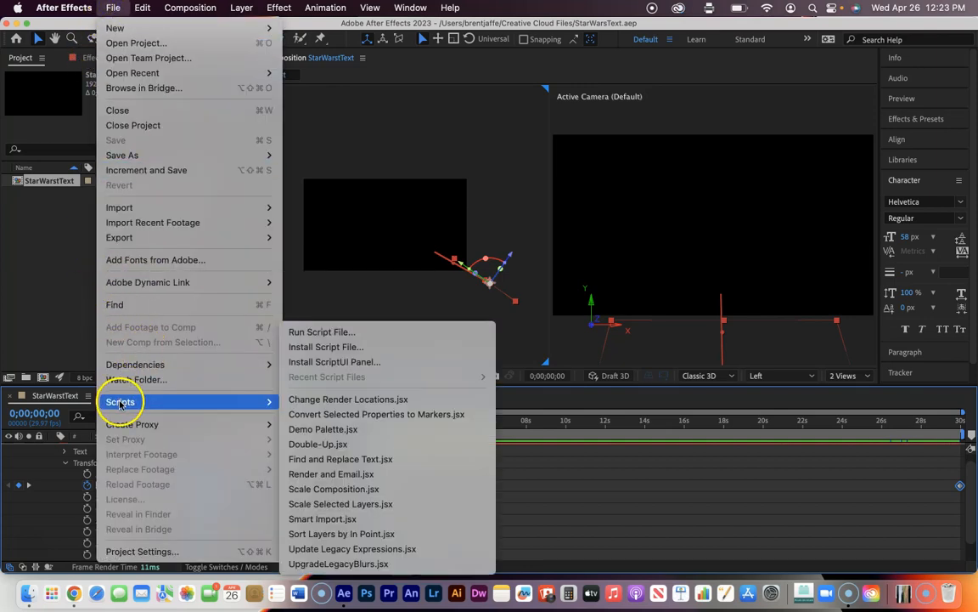
{"action": "mouse_move", "coordinate": [115, 237]}
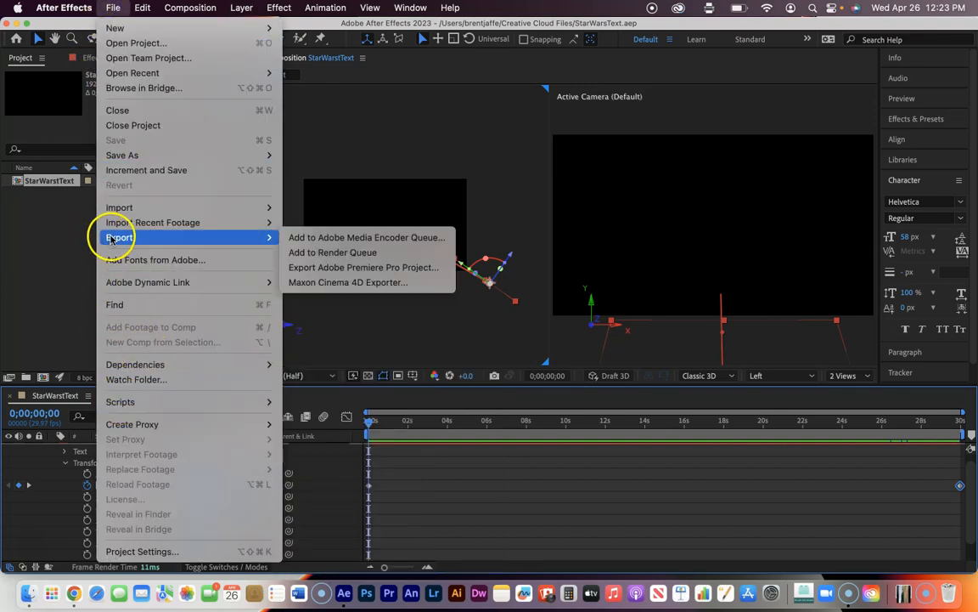
{"action": "left_click", "coordinate": [338, 253]}
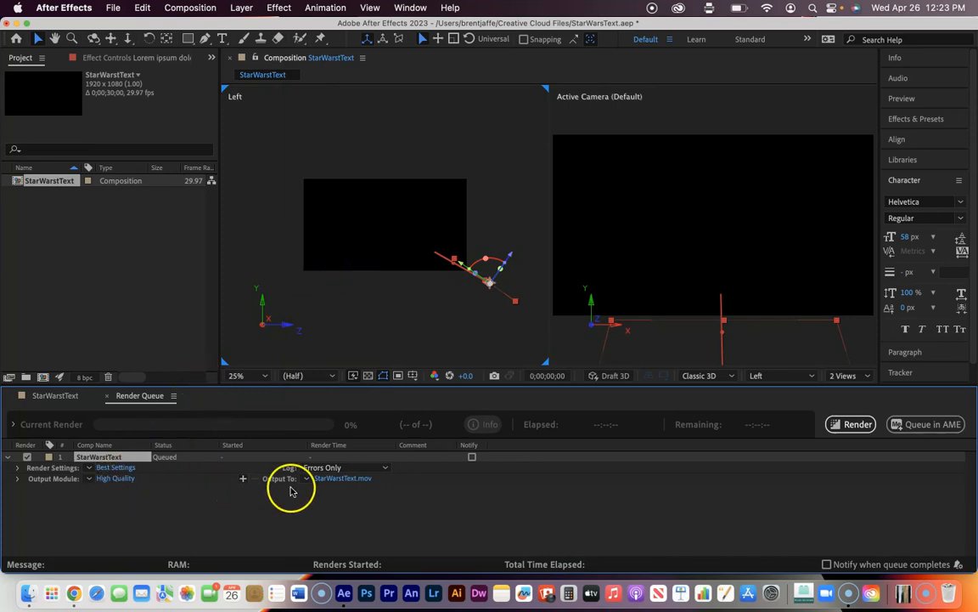
Try to choose another file format in the output destination settings, and accept StarWarstText.mov in Documents
{"action": "left_click", "coordinate": [339, 481]}
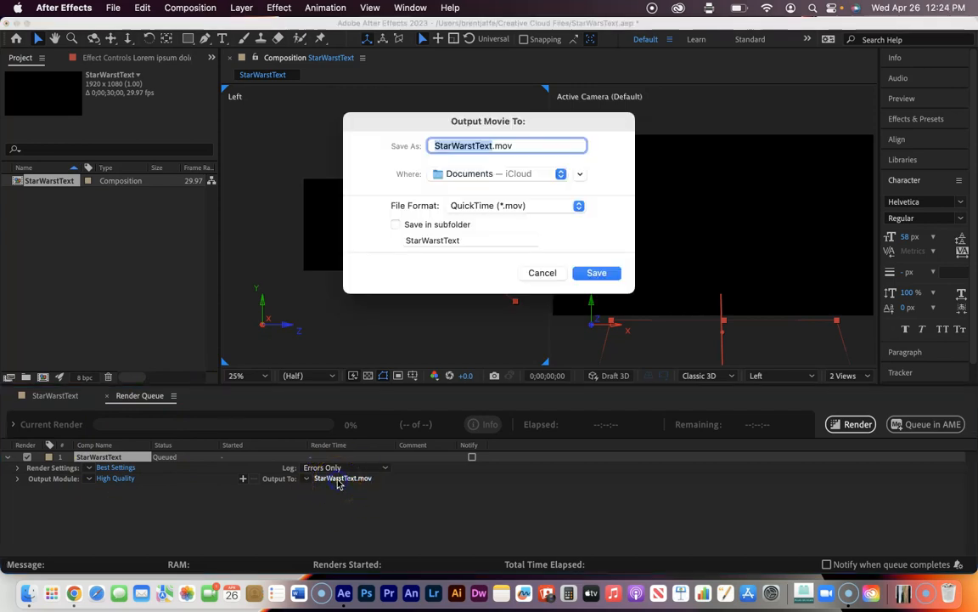
{"action": "left_click", "coordinate": [580, 208]}
{"action": "left_click", "coordinate": [612, 193]}
{"action": "left_click", "coordinate": [580, 207]}
{"action": "left_click", "coordinate": [580, 209]}
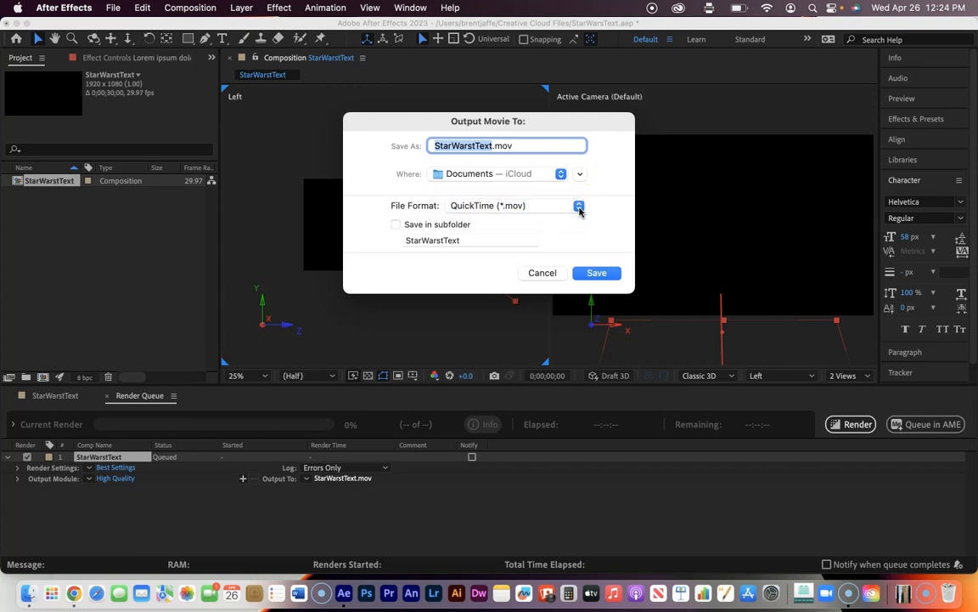
{"action": "left_click", "coordinate": [579, 207]}
{"action": "left_click", "coordinate": [587, 206]}
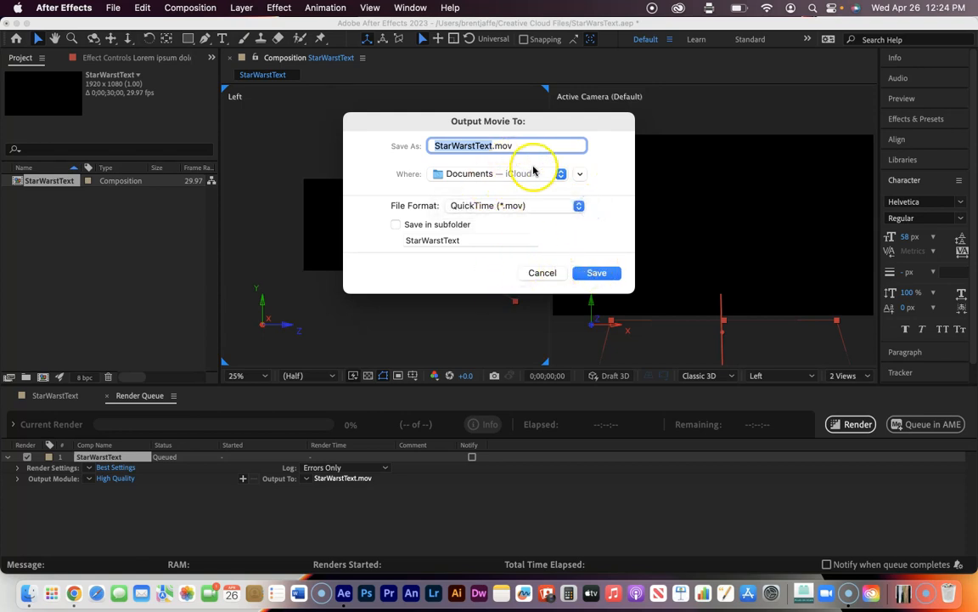
{"action": "left_click", "coordinate": [590, 272]}
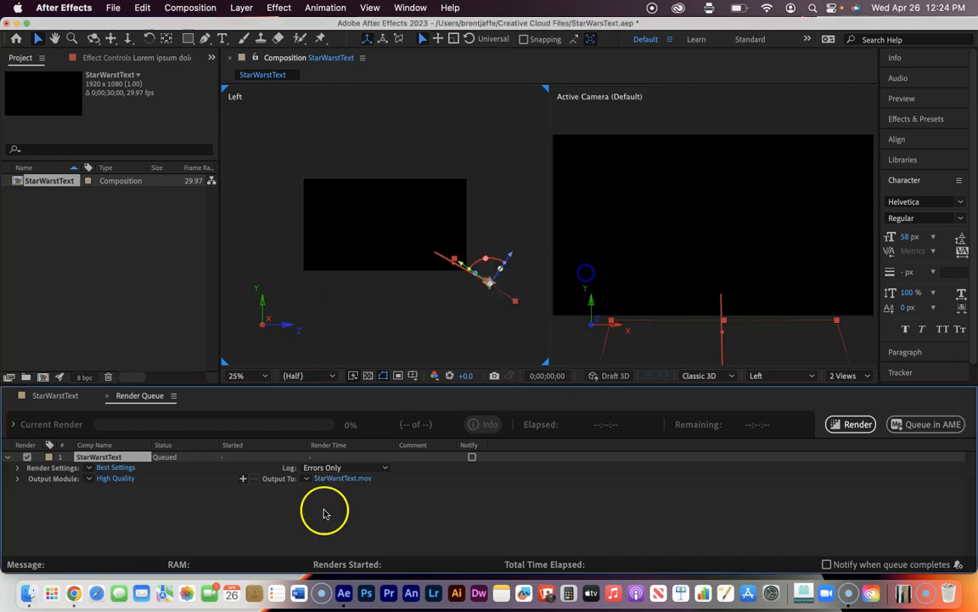
Set the output module's format to H.264 for the queued composition
{"action": "left_click", "coordinate": [110, 479]}
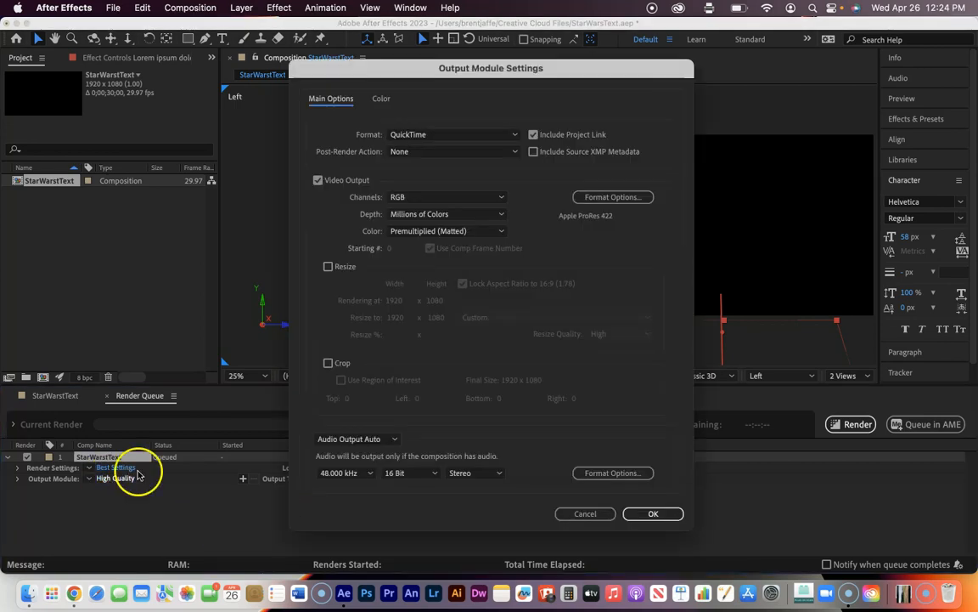
{"action": "left_click", "coordinate": [513, 136]}
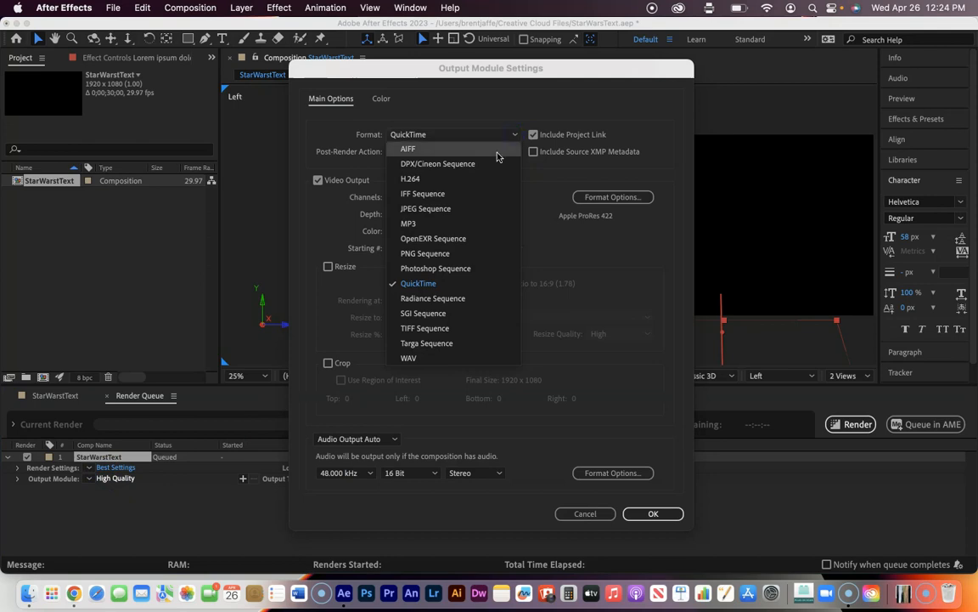
{"action": "left_click", "coordinate": [409, 180]}
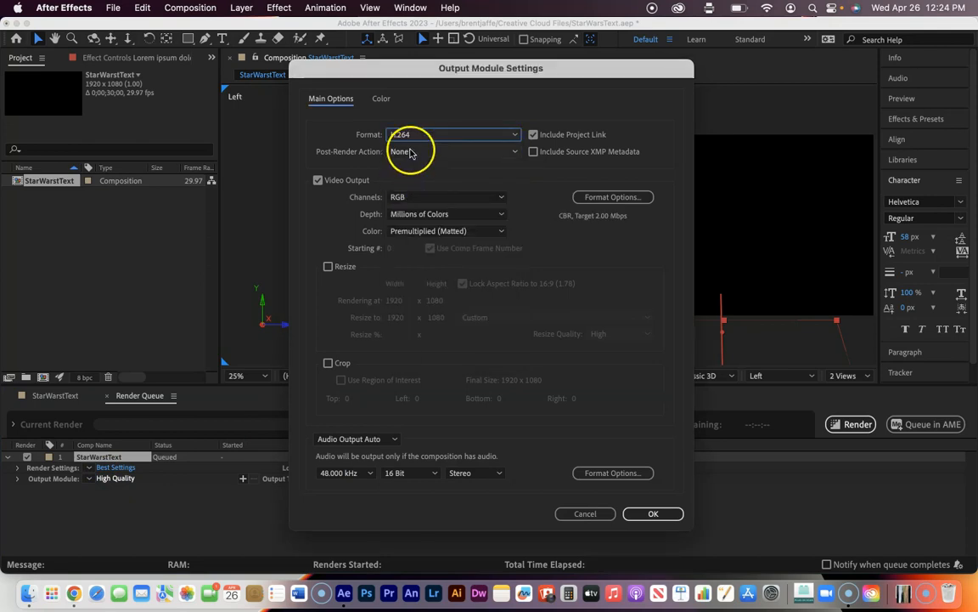
{"action": "left_click", "coordinate": [647, 514]}
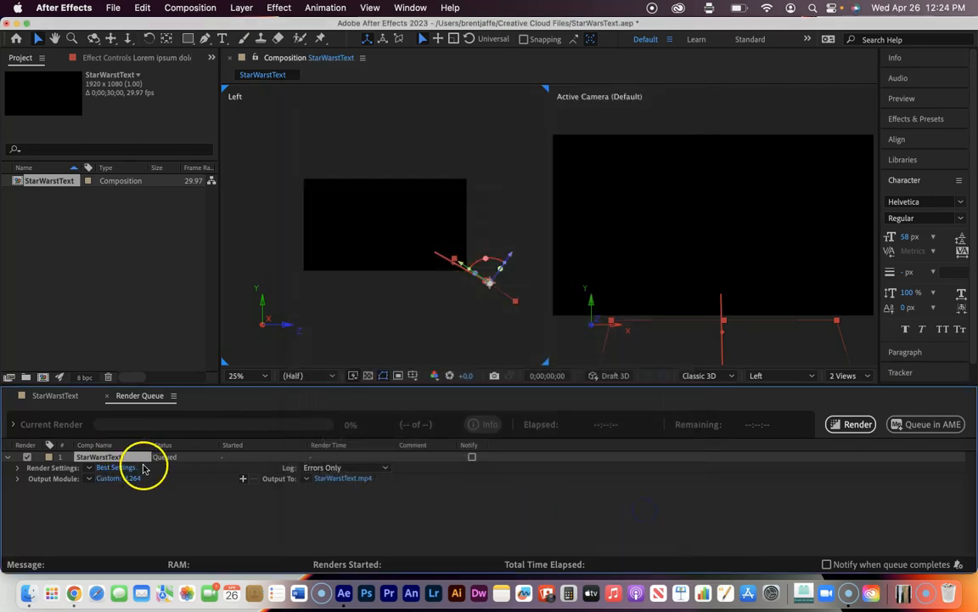
Set the render output to StarWarstText.mp4 in the Creative Cloud Files folder and start rendering
{"action": "left_click", "coordinate": [343, 479]}
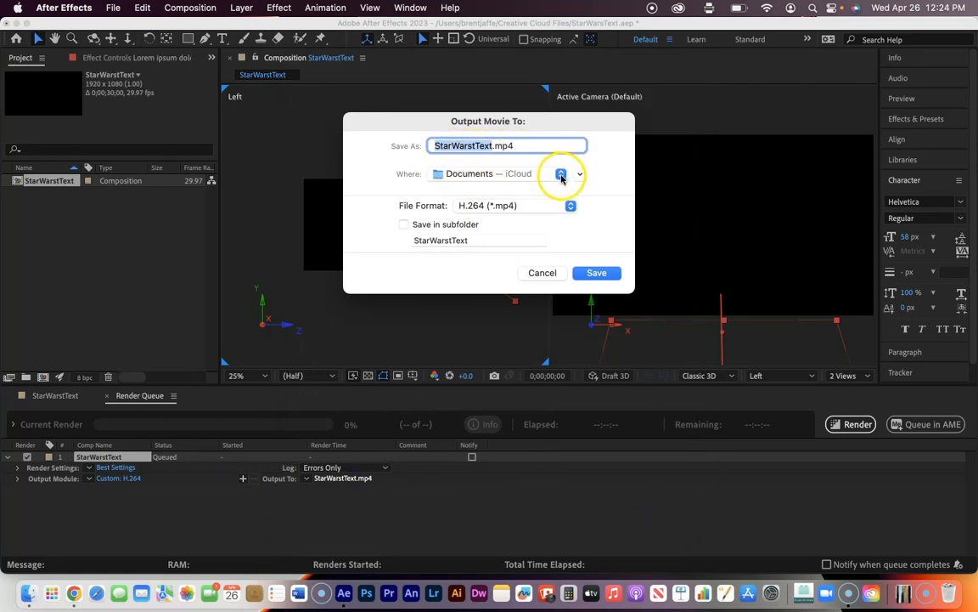
{"action": "left_click", "coordinate": [583, 175]}
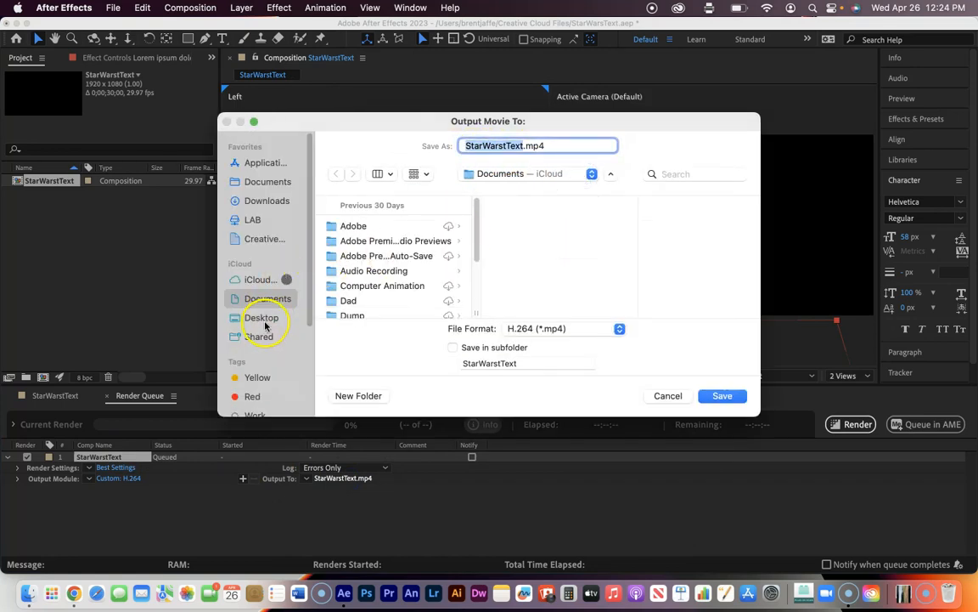
{"action": "left_click", "coordinate": [262, 241]}
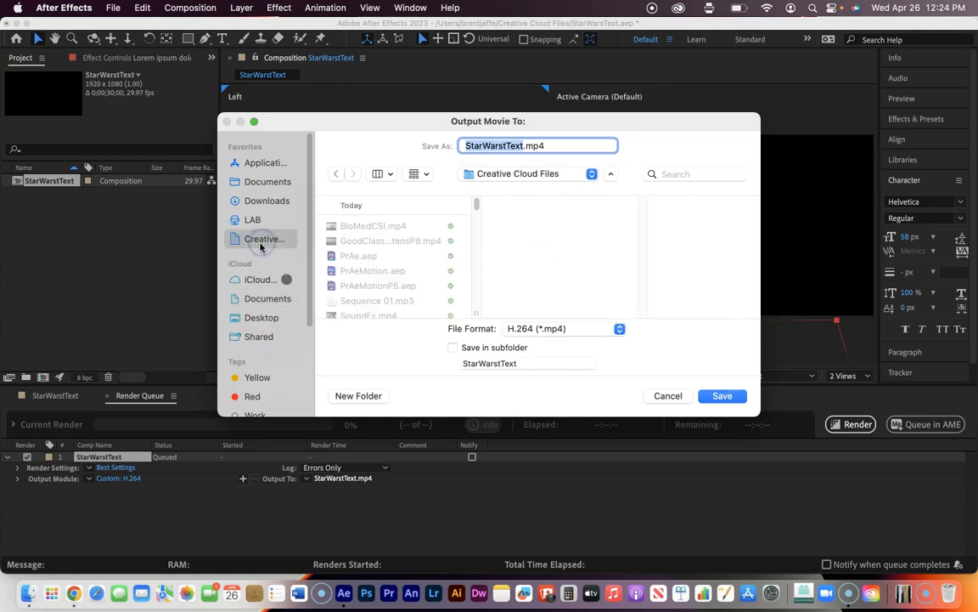
{"action": "left_click", "coordinate": [722, 396]}
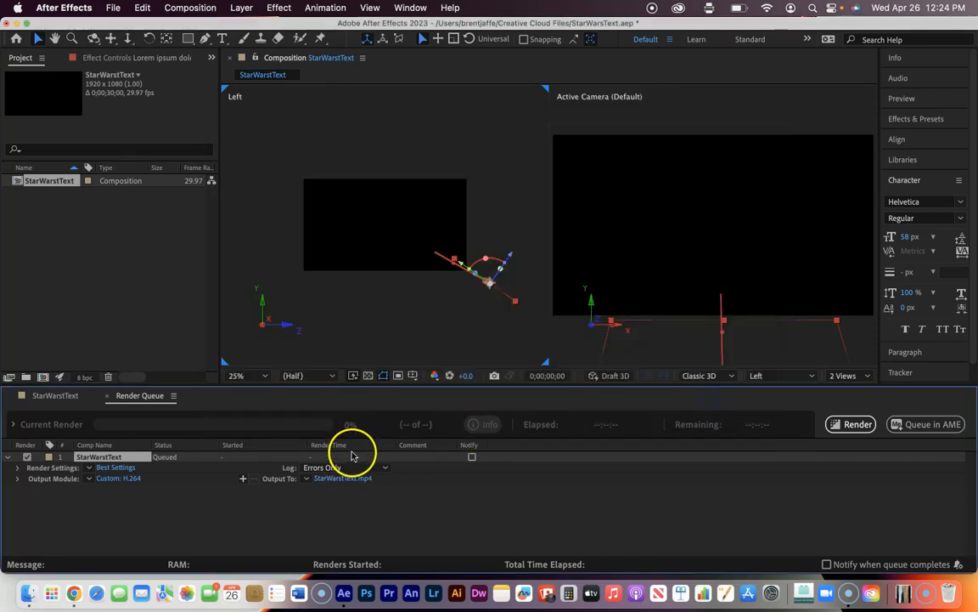
{"action": "left_click", "coordinate": [854, 429]}
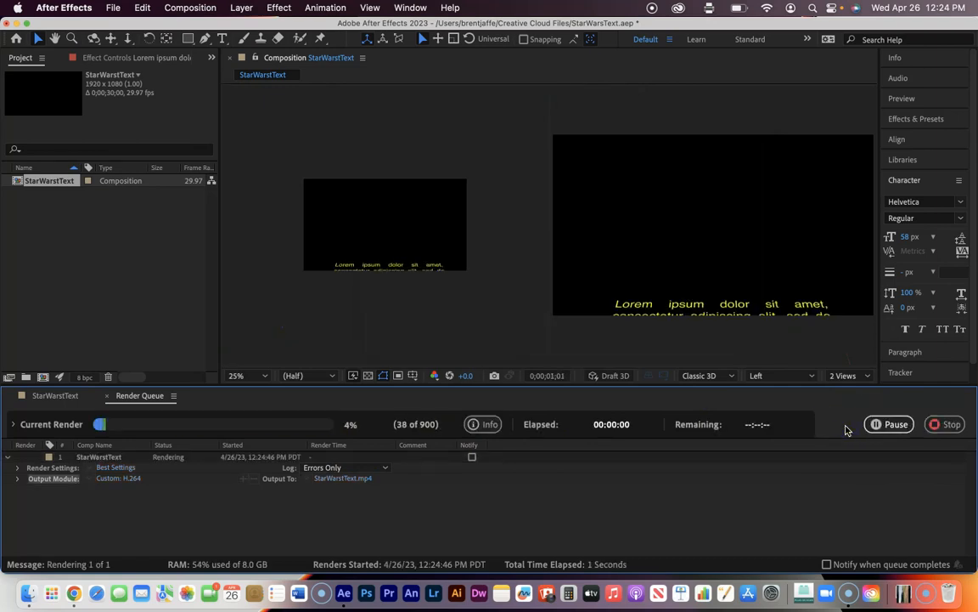